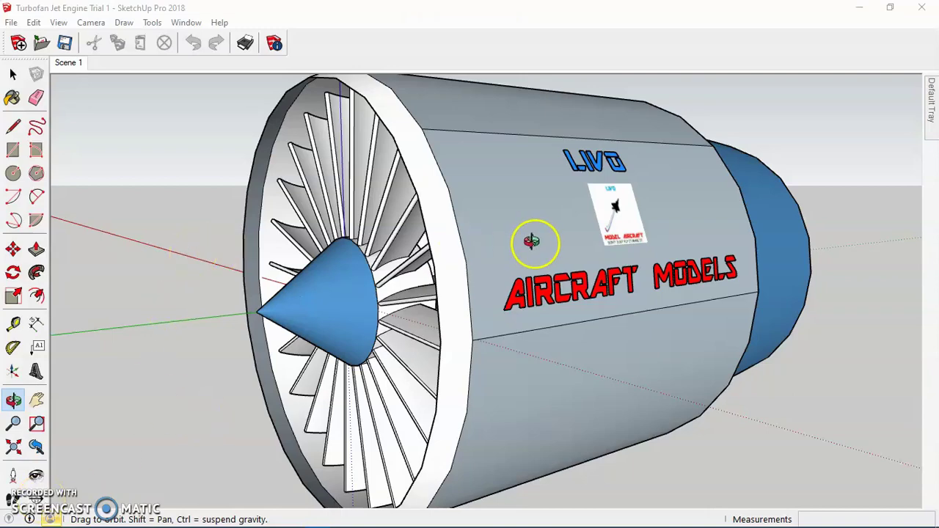
Orbit and zoom around the existing turbofan engine model to inspect it.
left_click_drag(497, 243, 514, 255)
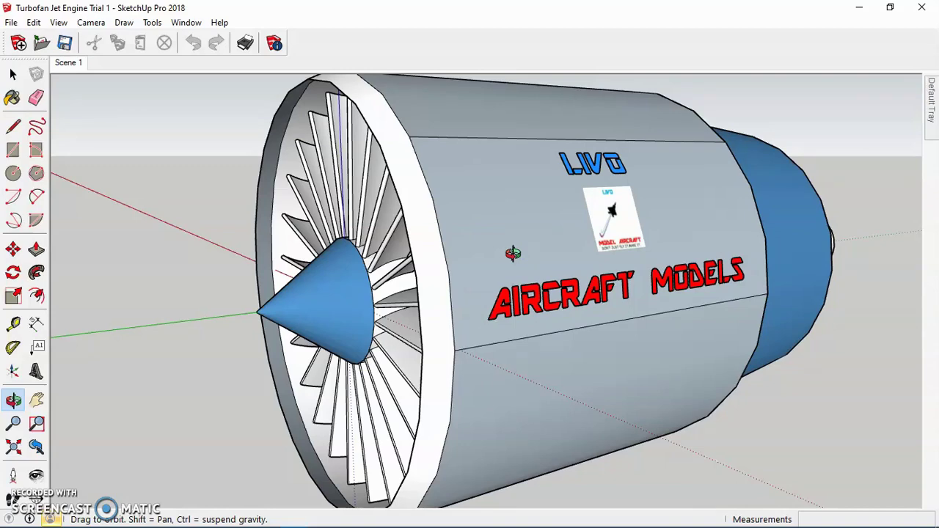
mouse_move(514, 254)
left_mouse_down()
mouse_move(506, 263)
mouse_move(522, 269)
mouse_move(523, 242)
left_mouse_up()
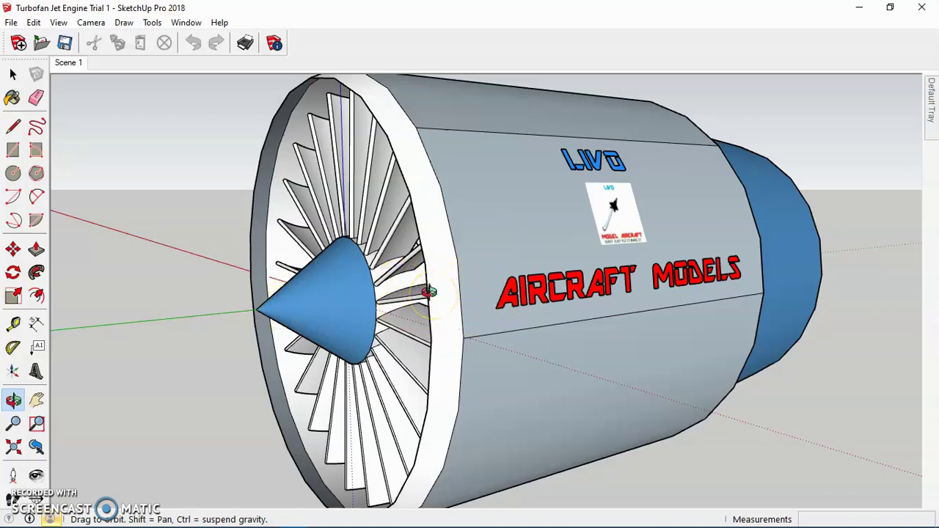
scroll(420, 297, "down", 6)
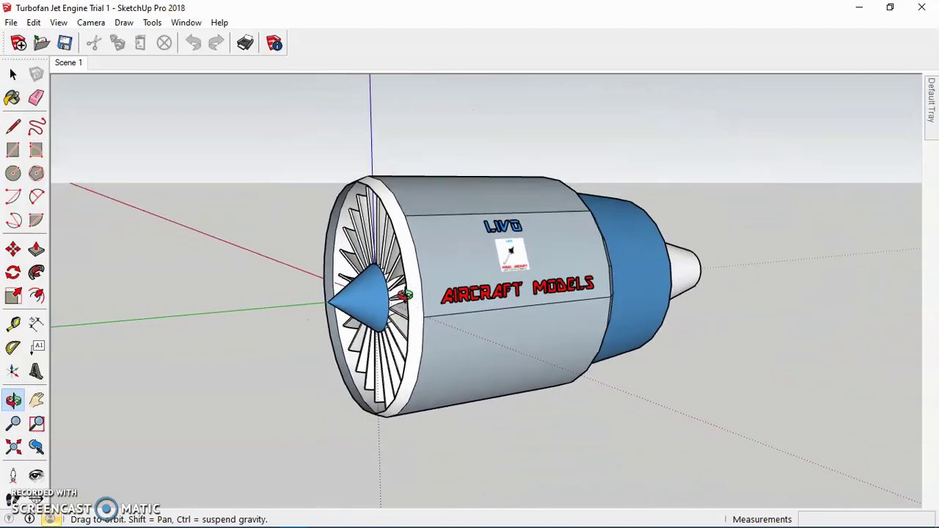
left_click_drag(549, 308, 580, 241)
scroll(560, 179, "up", 3)
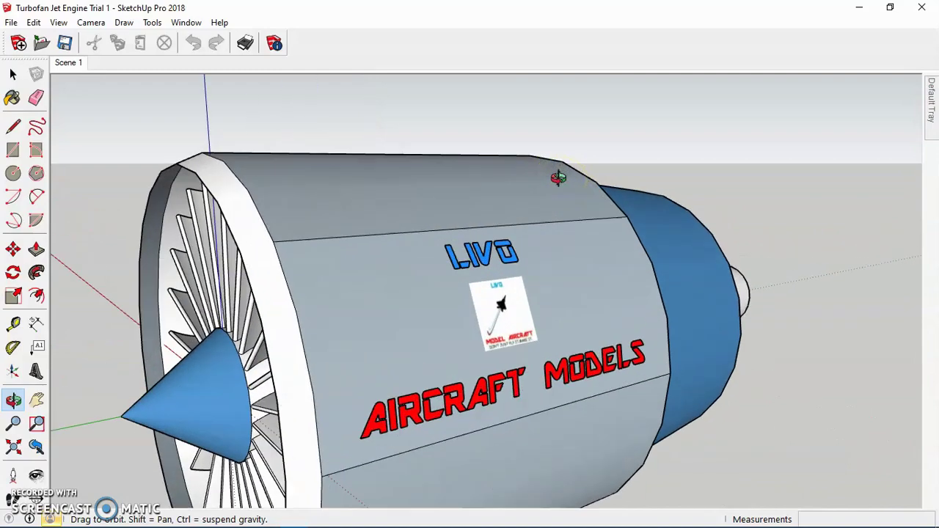
scroll(559, 179, "down", 4)
scroll(558, 178, "up", 2)
left_click_drag(524, 247, 500, 285)
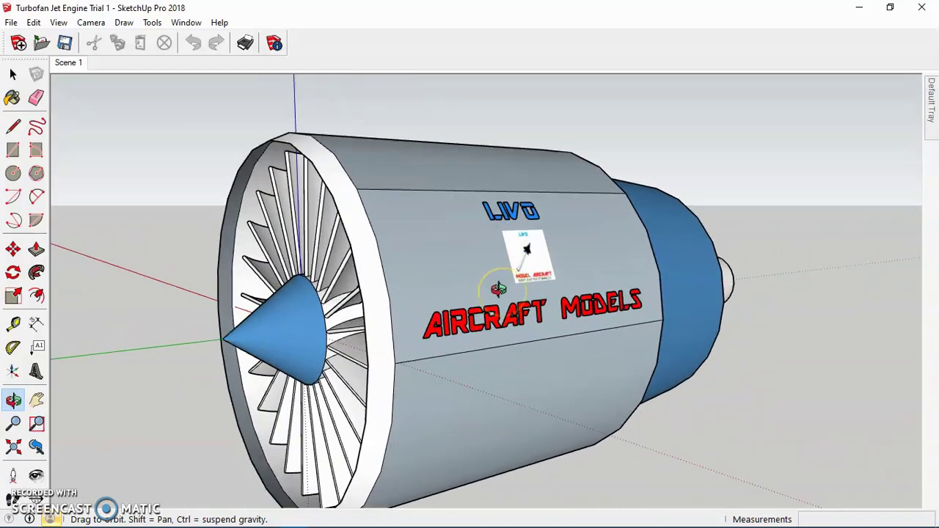
scroll(498, 284, "up", 2)
scroll(498, 287, "down", 1)
left_click_drag(487, 342, 483, 348)
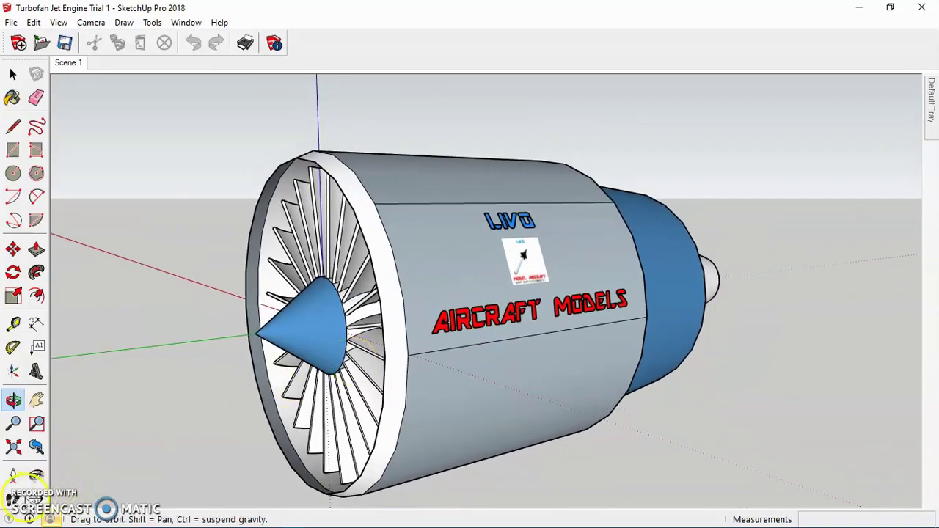
left_click(384, 356)
mouse_move(390, 352)
left_mouse_down()
mouse_move(357, 353)
mouse_move(417, 349)
left_mouse_up()
Look through the File, Edit and Tools menus, then start a new Untitled model.
left_click(11, 23)
left_click(11, 23)
left_click(11, 23)
mouse_move(34, 23)
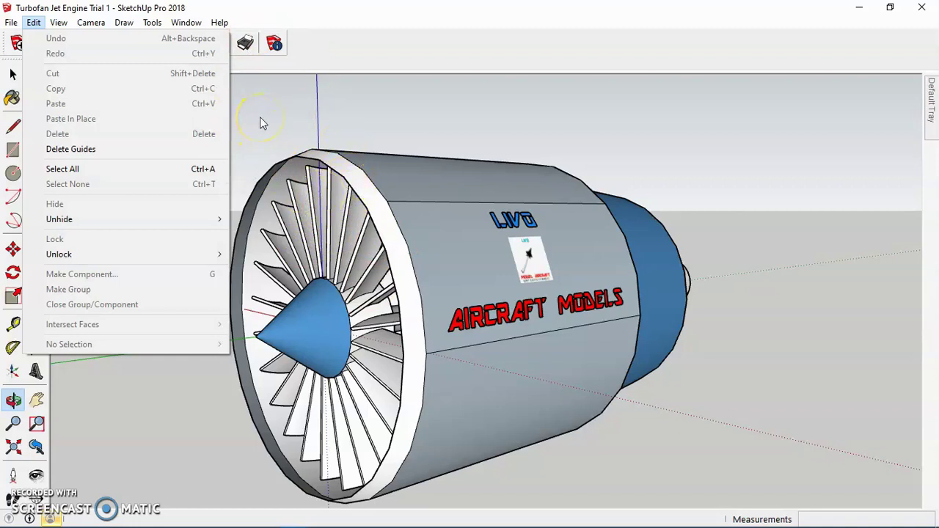
left_click(260, 117)
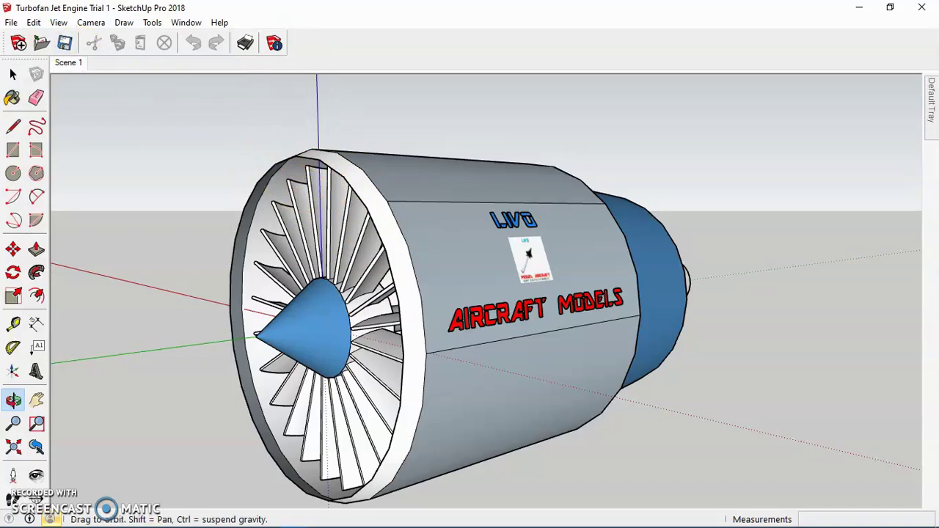
left_click(11, 22)
left_click(11, 22)
left_click(152, 22)
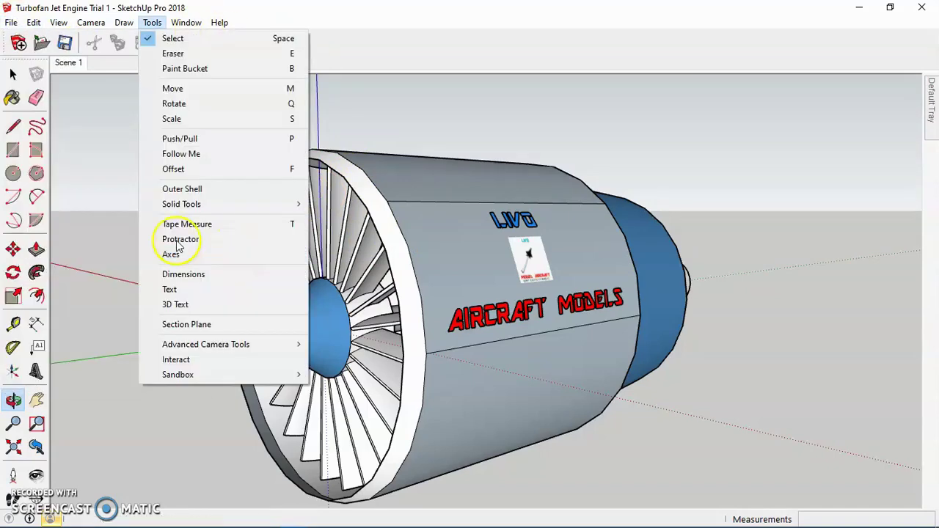
left_click(11, 22)
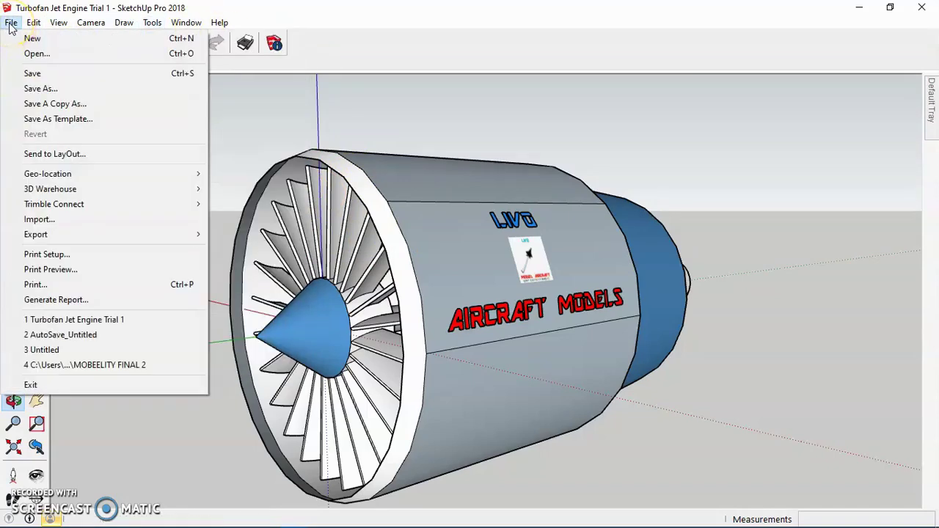
left_click(10, 22)
left_click(9, 22)
mouse_move(81, 207)
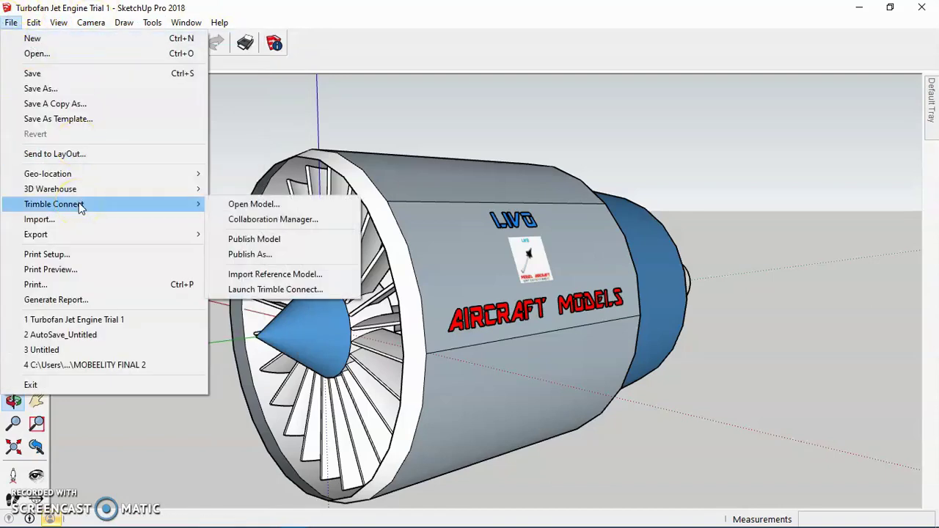
left_click(118, 43)
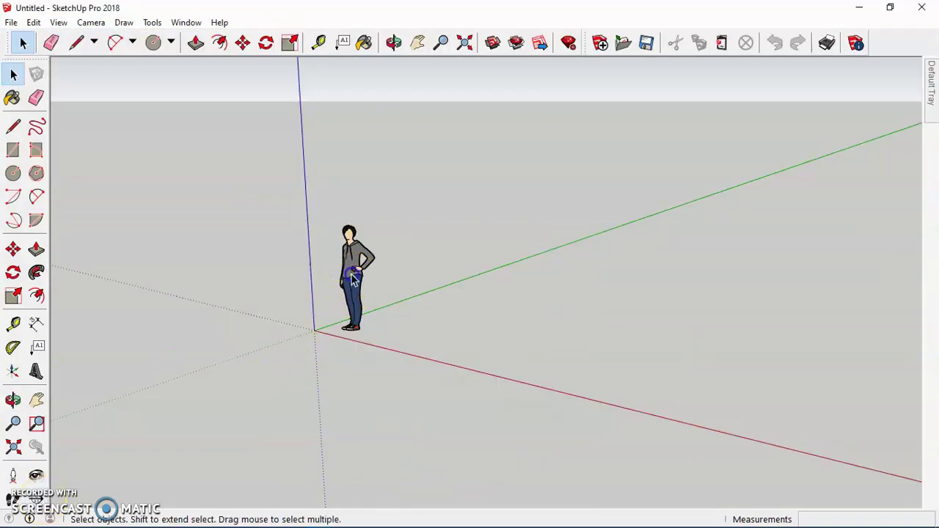
Erase the default scale figure from the new model.
left_click(352, 276)
right_click(352, 277)
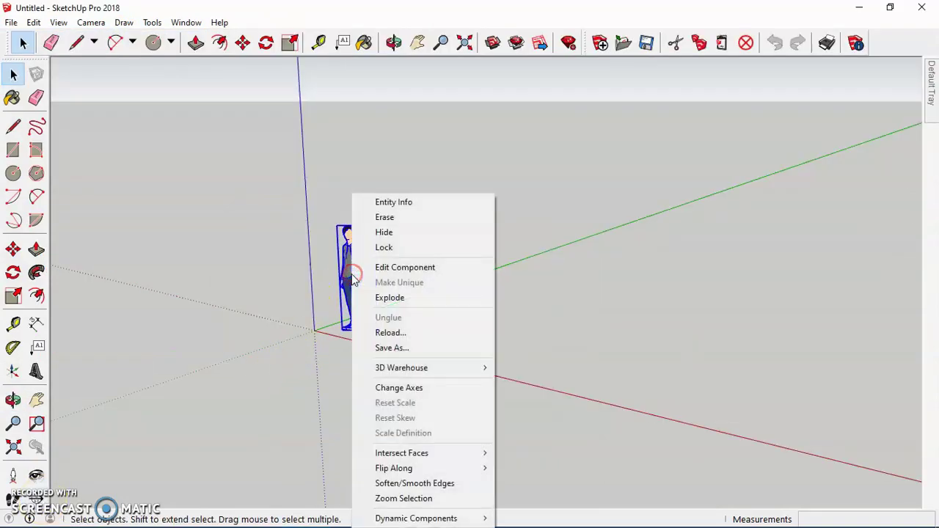
left_click(401, 220)
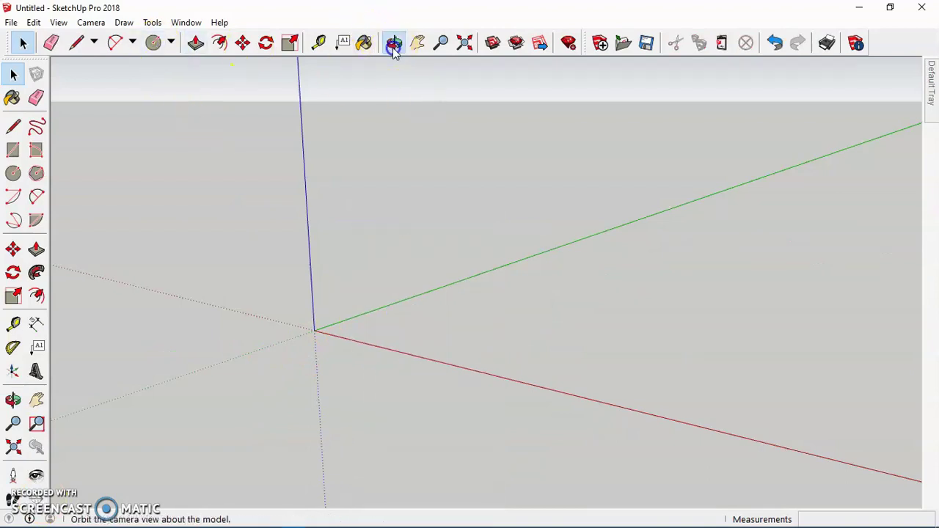
Draw a circle of radius 5750 centred on the red axis.
left_click(394, 46)
left_click_drag(330, 226, 418, 184)
left_click(153, 43)
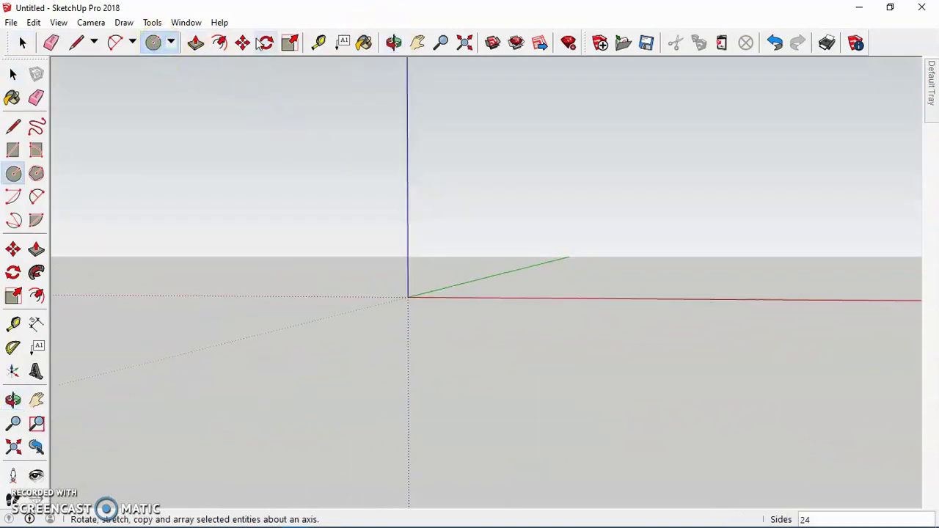
left_click(673, 300)
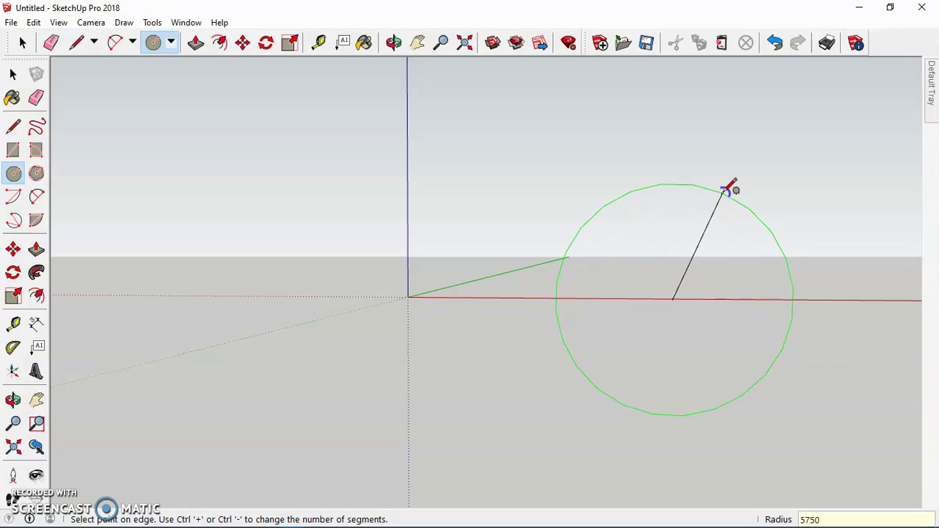
type("5750")
key("Return")
Push/pull the circle into a solid cylinder 4850 cm deep.
scroll(452, 287, "down", 5)
scroll(451, 286, "down", 3)
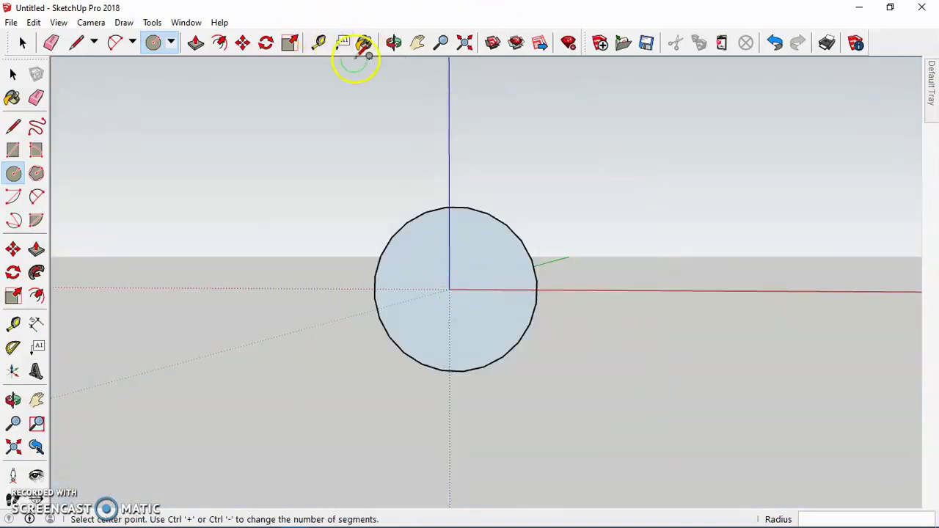
left_click(394, 45)
left_click_drag(618, 207, 446, 267)
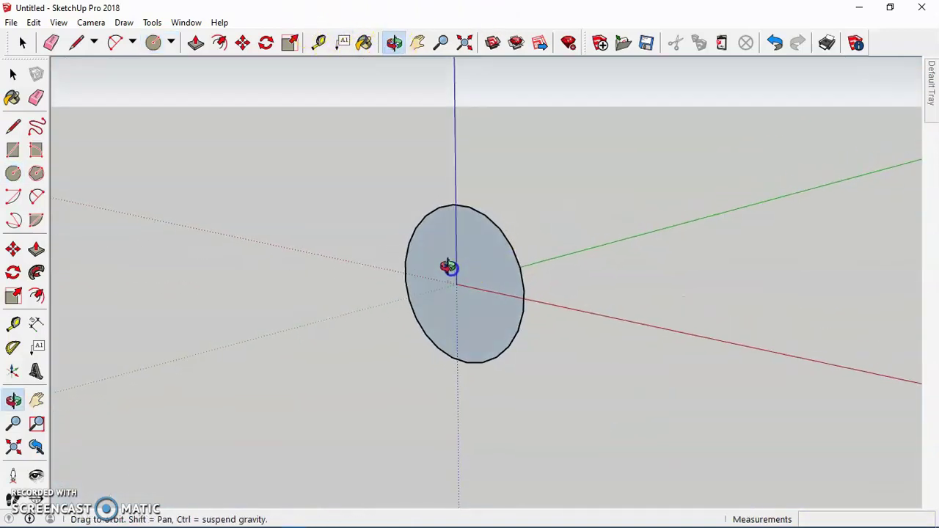
left_click(196, 42)
left_click_drag(515, 291, 562, 260)
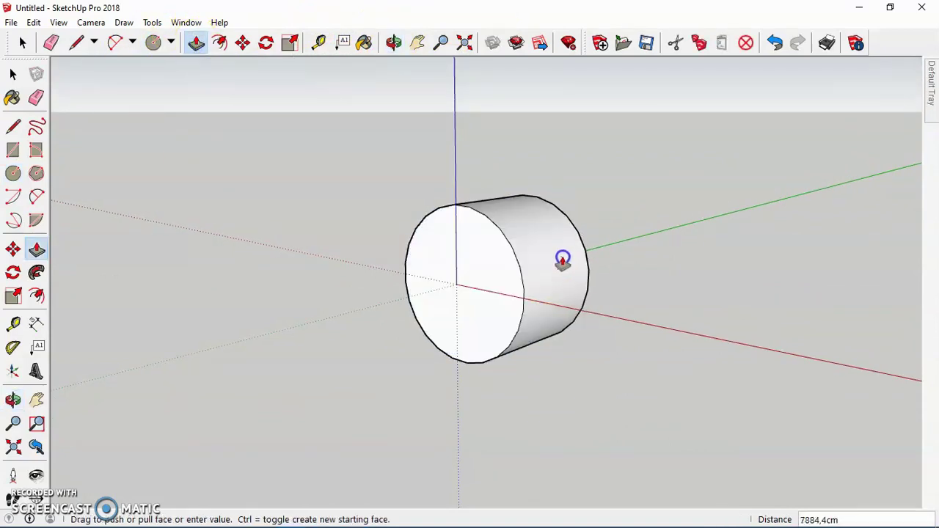
type("4850")
key("Return")
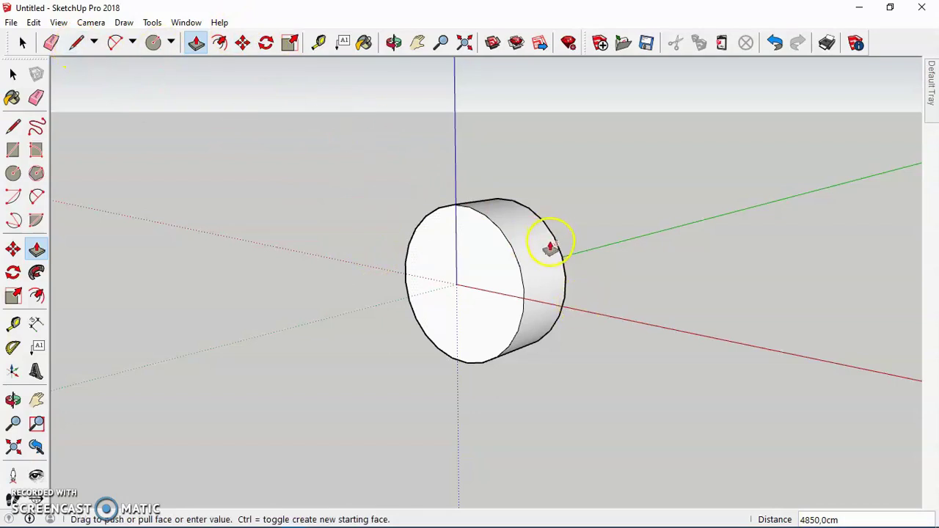
Draw two lines across the cylinder's curved side to mark off a band.
scroll(549, 242, "up", 5)
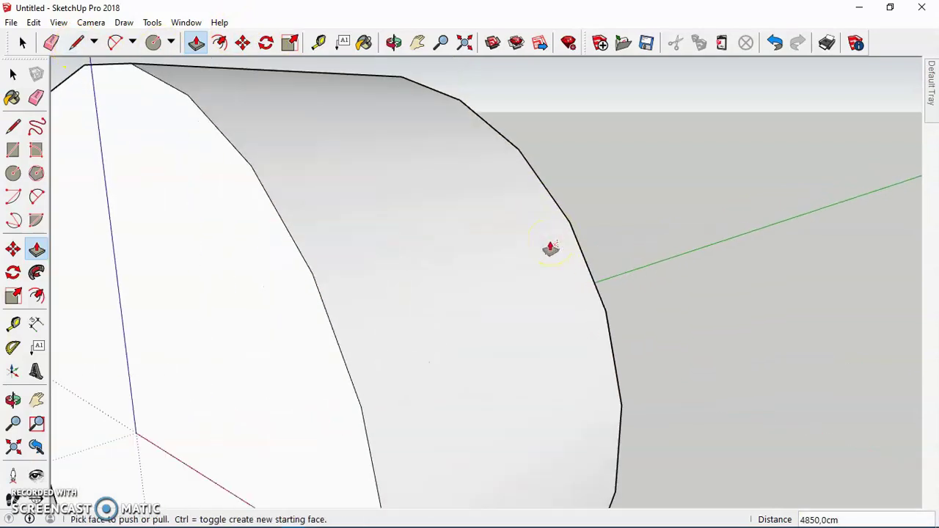
left_click(76, 42)
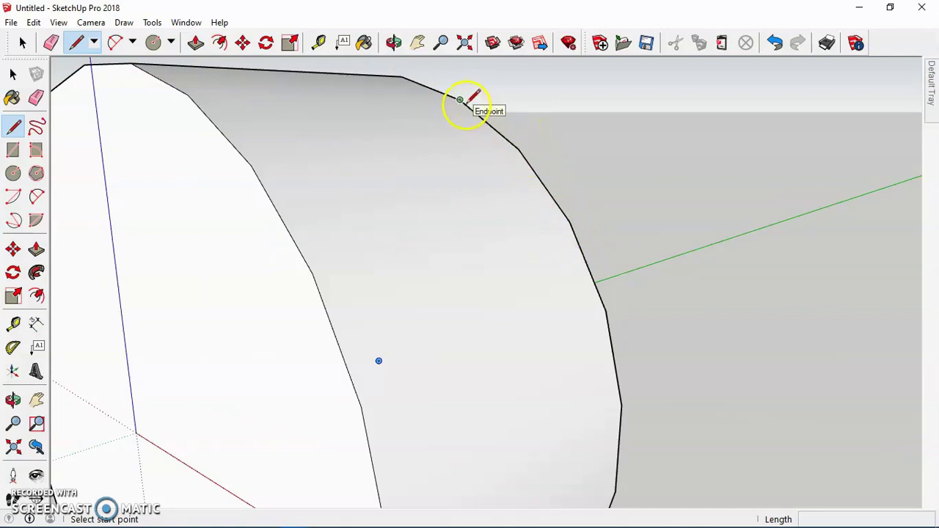
mouse_move(569, 221)
left_mouse_down()
mouse_move(528, 212)
mouse_move(325, 256)
mouse_move(315, 269)
left_mouse_up()
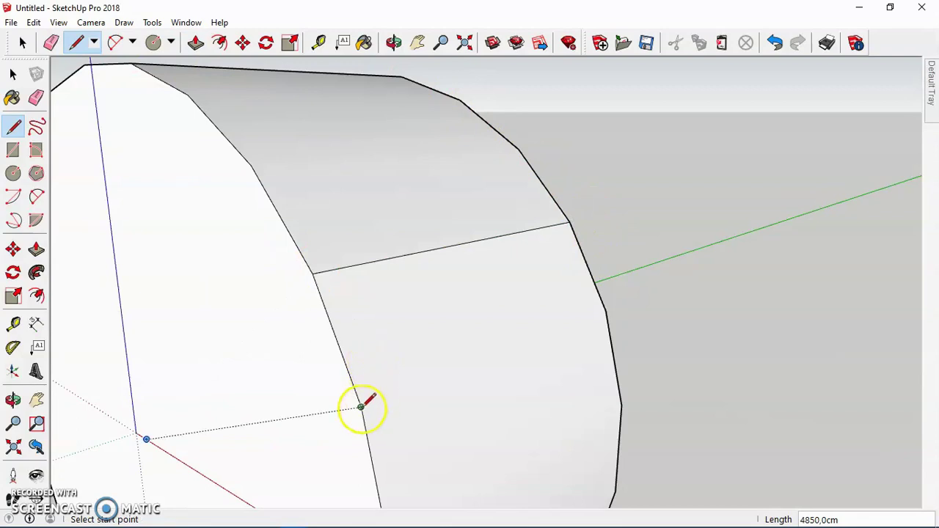
left_click(361, 406)
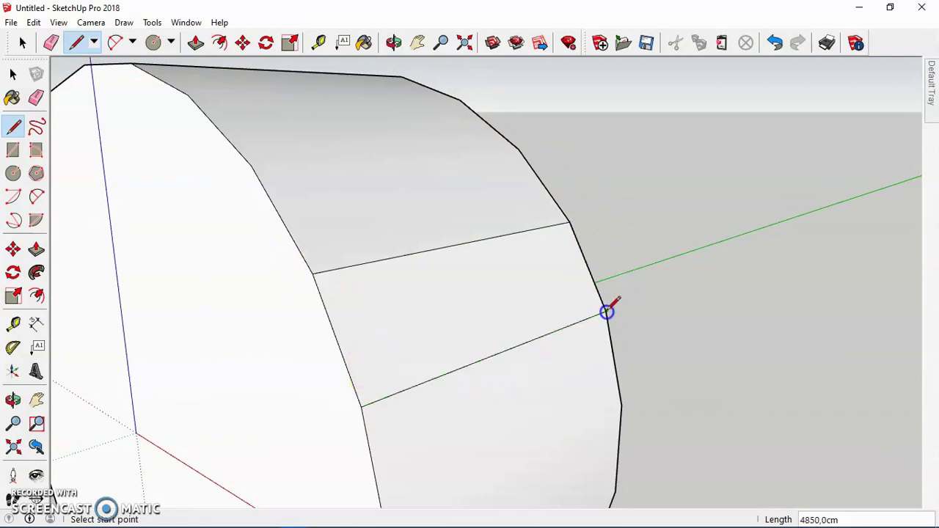
right_click(607, 312)
Orbit and zoom so the marked band faces the viewer head-on.
left_click(397, 42)
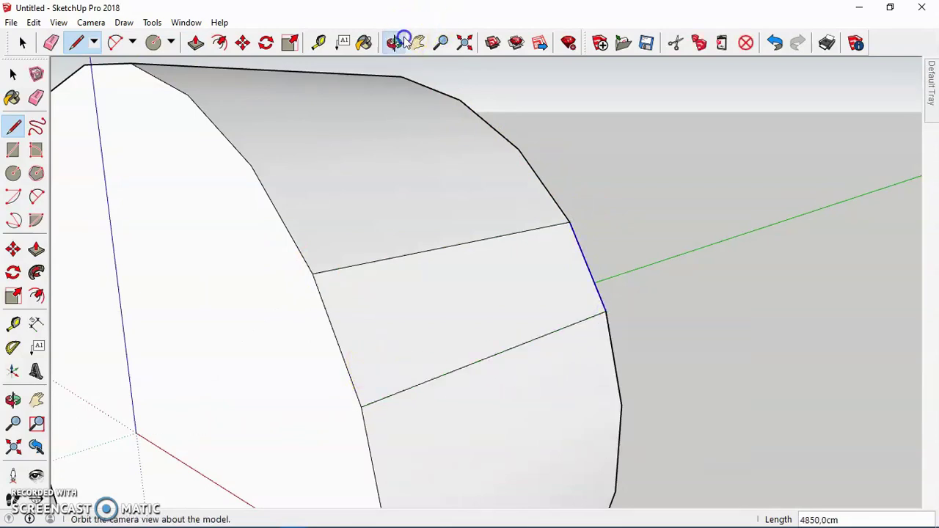
left_click(396, 42)
left_click_drag(631, 316, 457, 300)
left_click(22, 44)
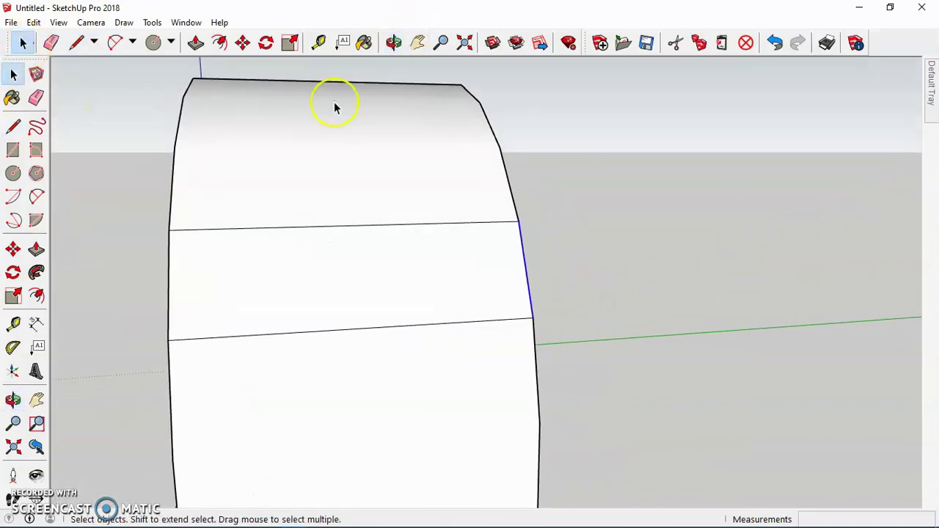
left_click(415, 42)
left_click(395, 44)
left_click_drag(511, 195, 487, 198)
scroll(115, 252, "down", 3)
scroll(115, 252, "up", 4)
scroll(115, 252, "up", 3)
scroll(115, 251, "down", 2)
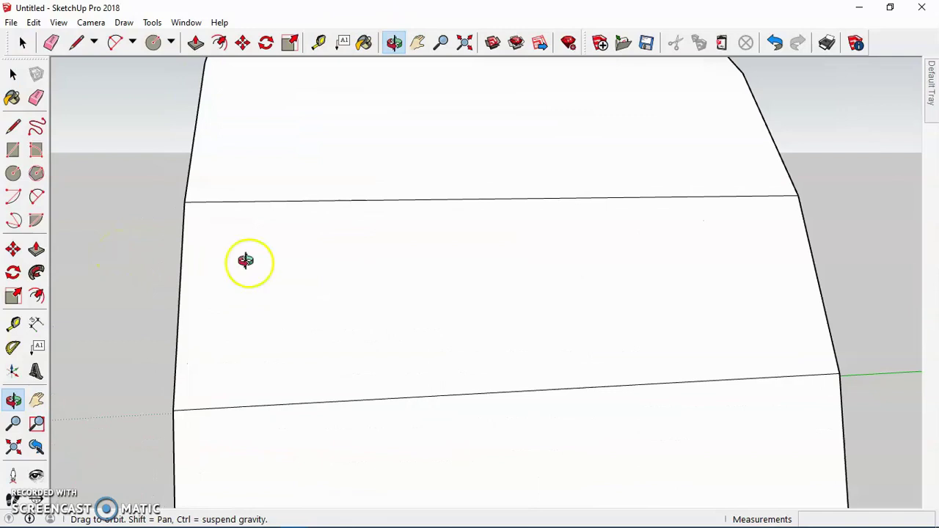
Draw the blade's long outer curve as a three-point arc across the band.
left_click(79, 44)
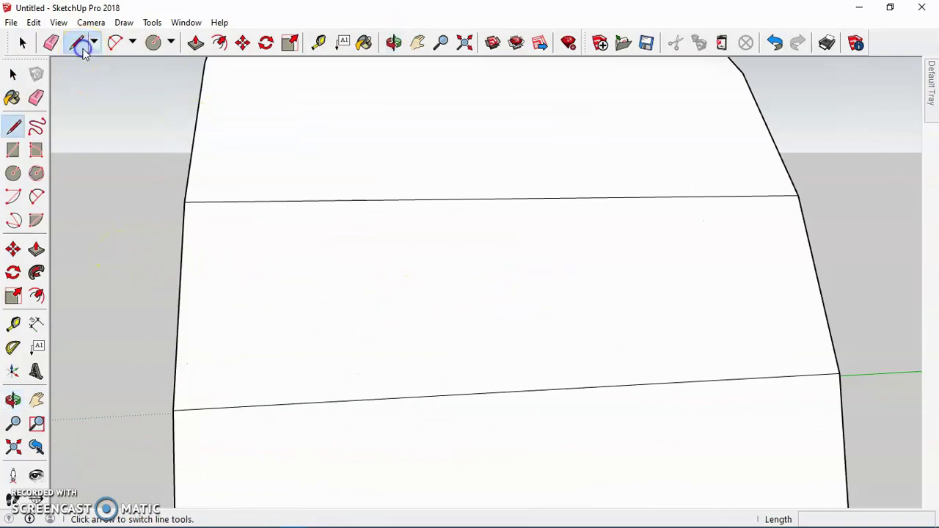
left_click(14, 221)
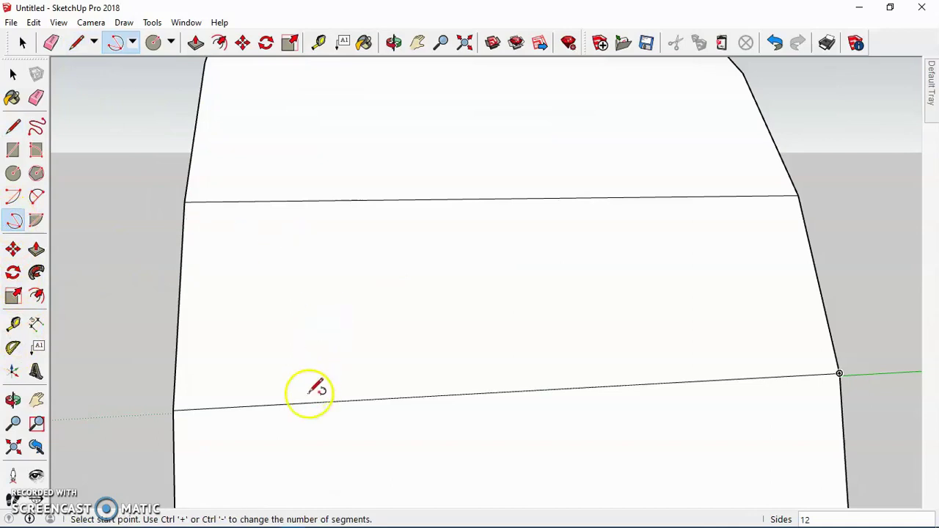
left_click(191, 389)
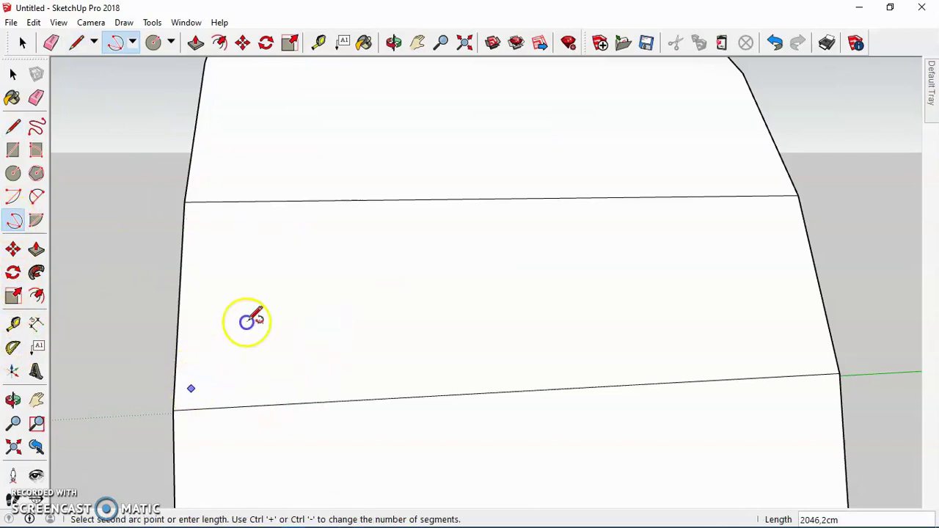
left_click(326, 279)
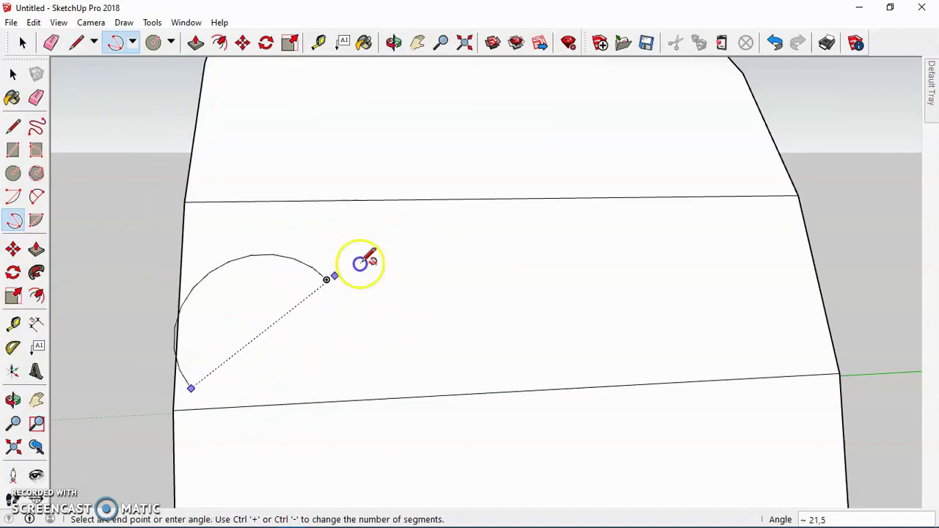
left_click(727, 225)
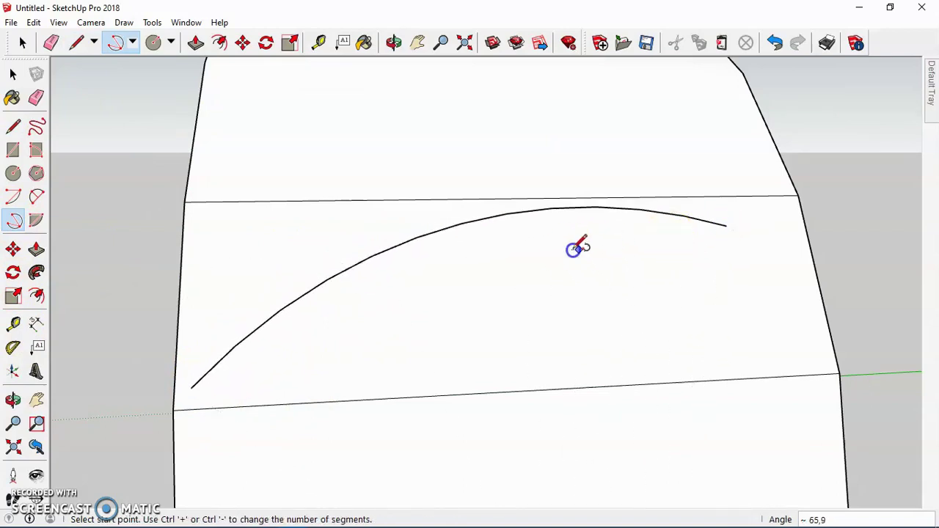
Round off the curve's lower end with a two-point arc cap.
left_click(38, 194)
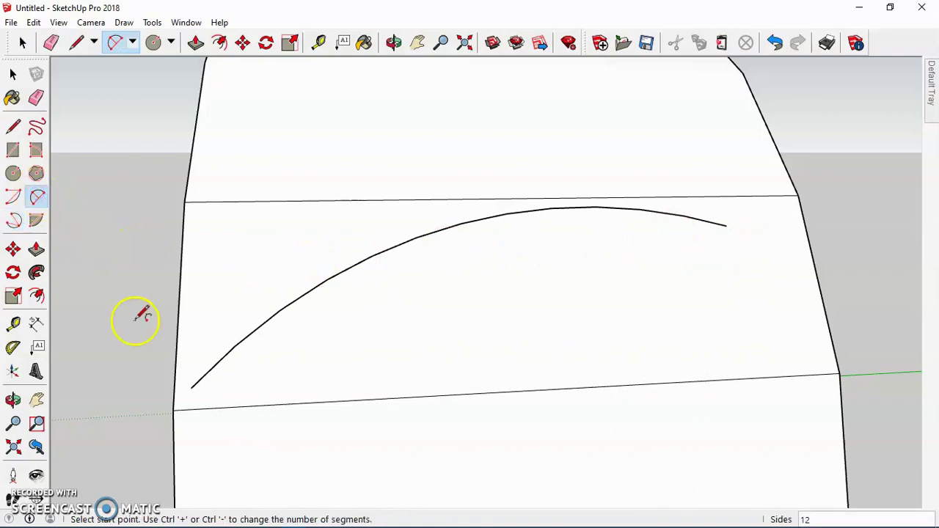
scroll(192, 387, "up", 3)
scroll(192, 387, "up", 2)
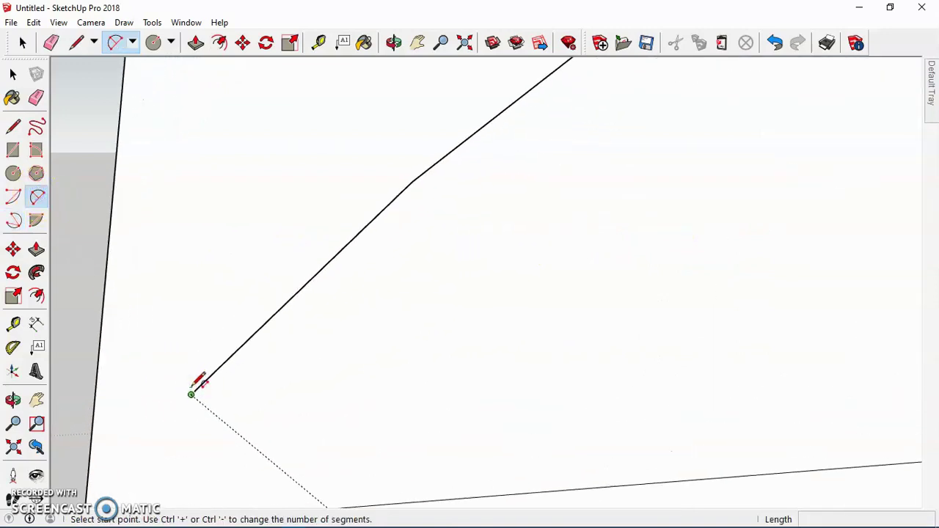
left_click(192, 390)
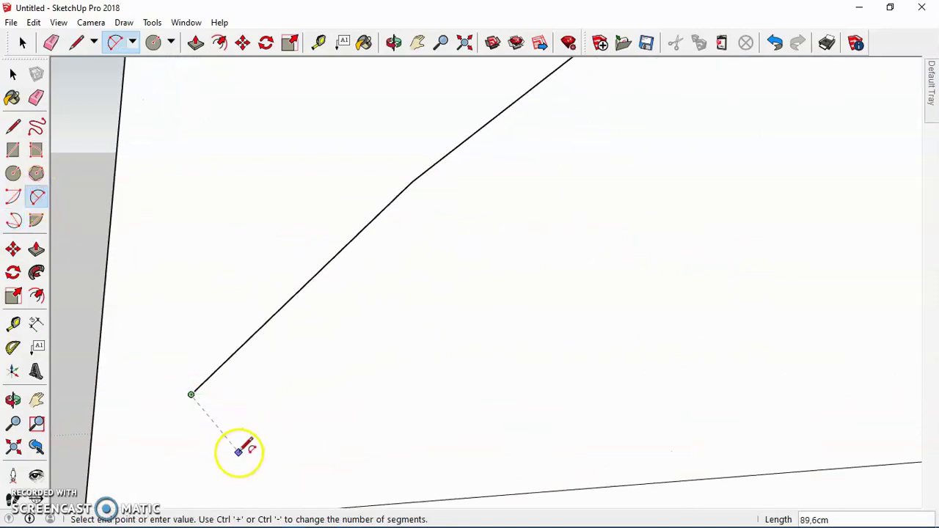
left_click(238, 452)
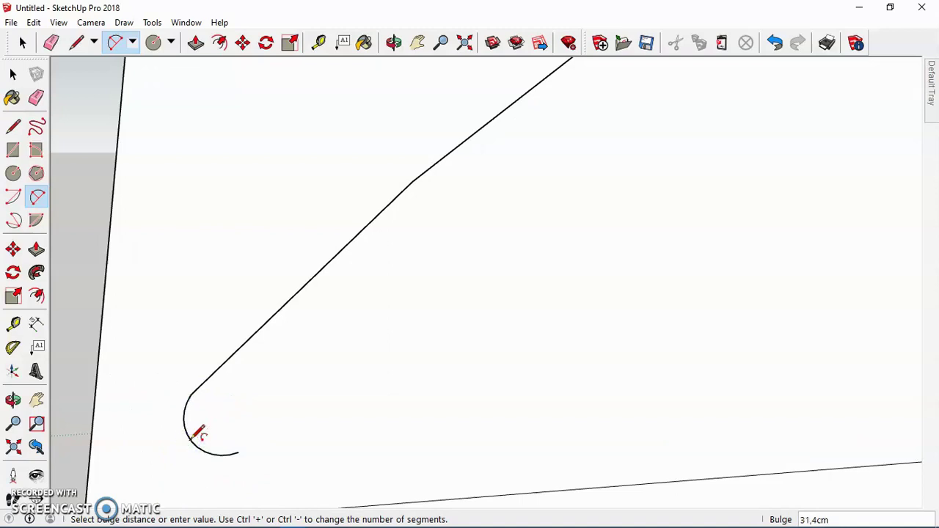
left_click(194, 389)
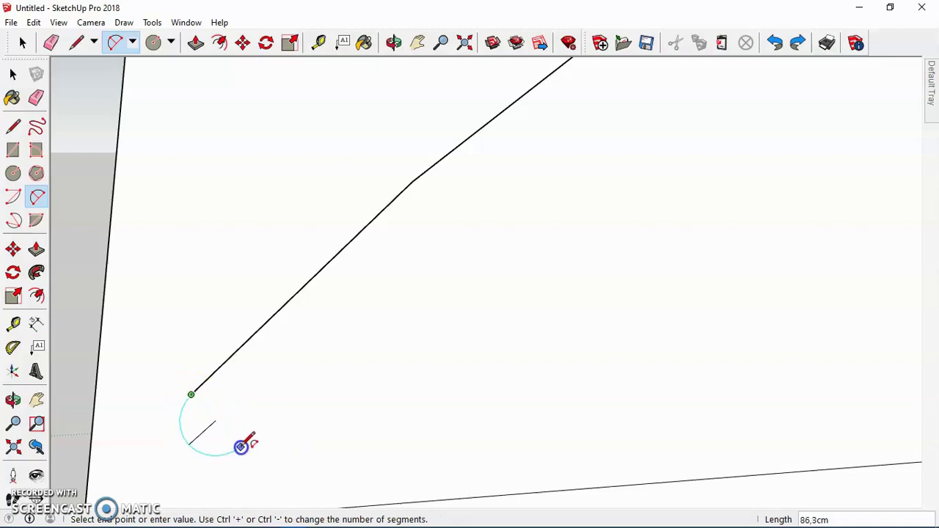
left_click(241, 447)
left_click_drag(242, 446, 195, 449)
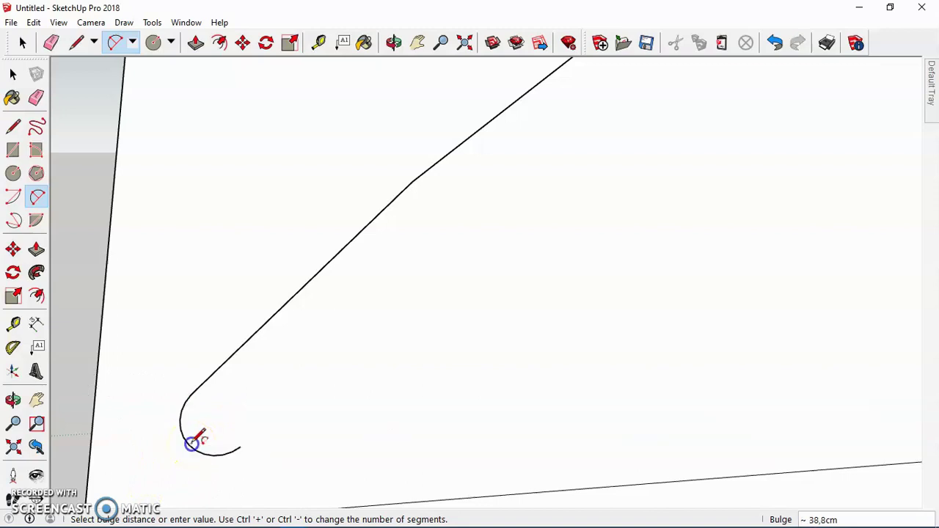
scroll(192, 442, "down", 6)
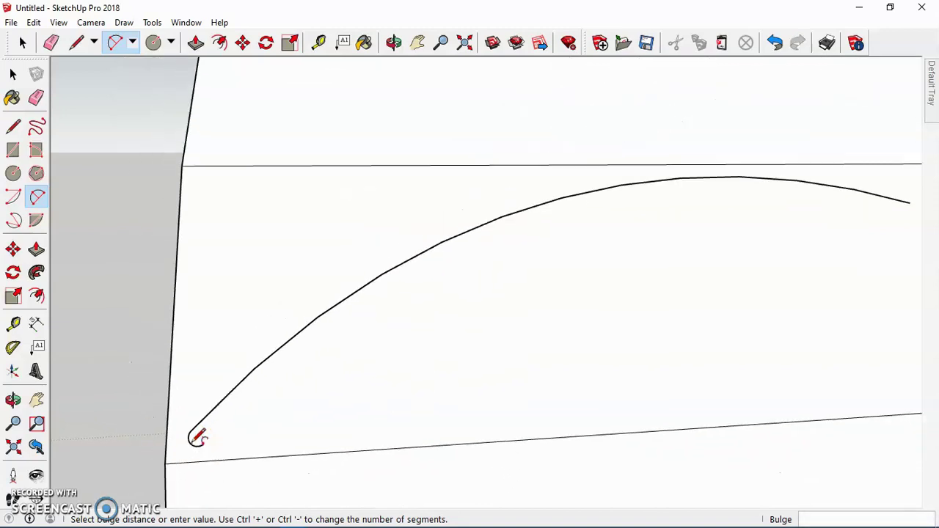
left_click(204, 443)
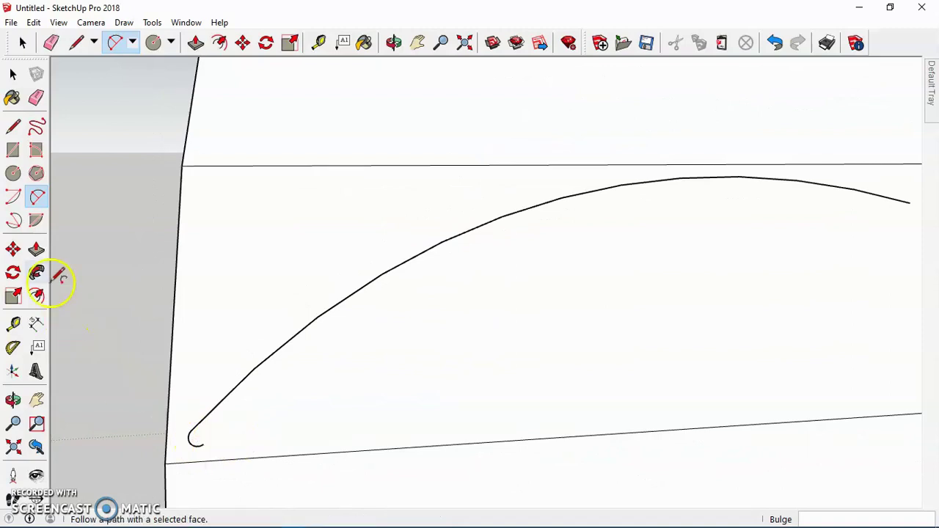
Draw the inner arc parallel to the outer curve, from the rounded tip to the far end.
left_click(12, 221)
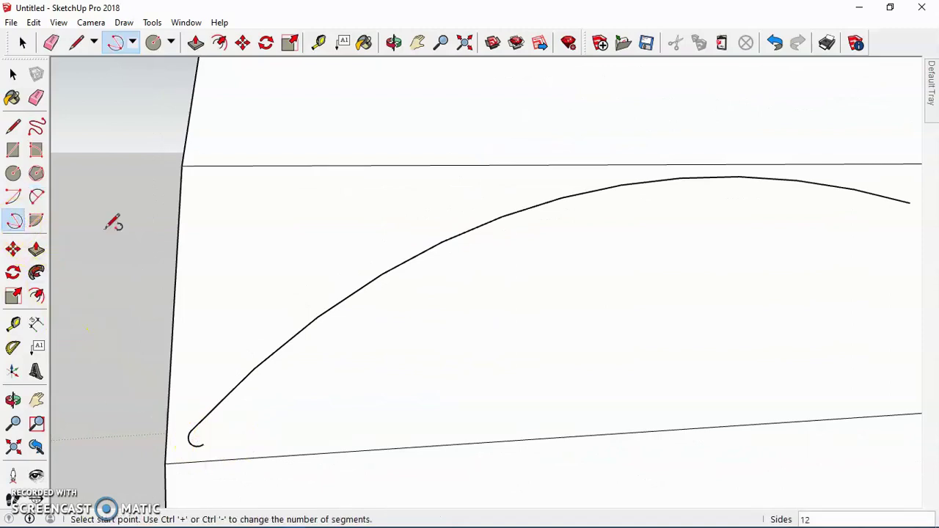
left_click(204, 443)
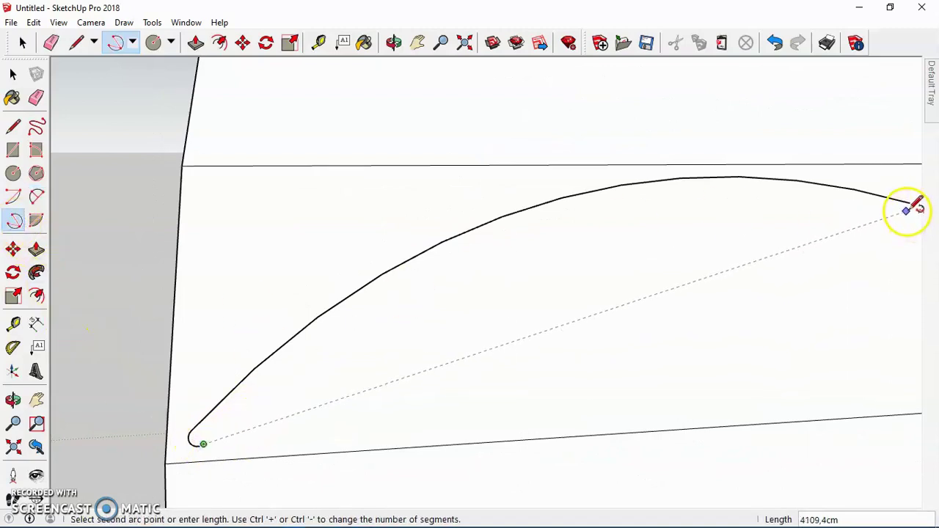
left_click(438, 264)
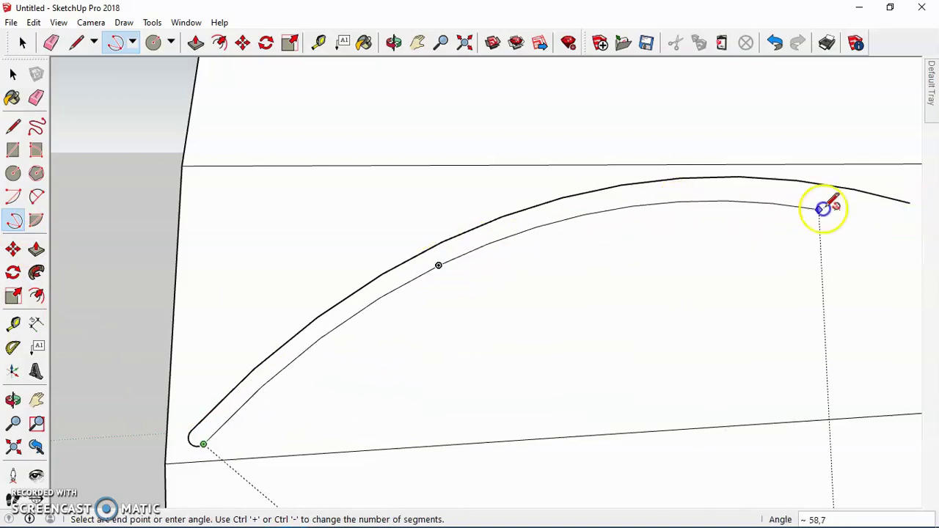
middle_click_drag(923, 206, 908, 205)
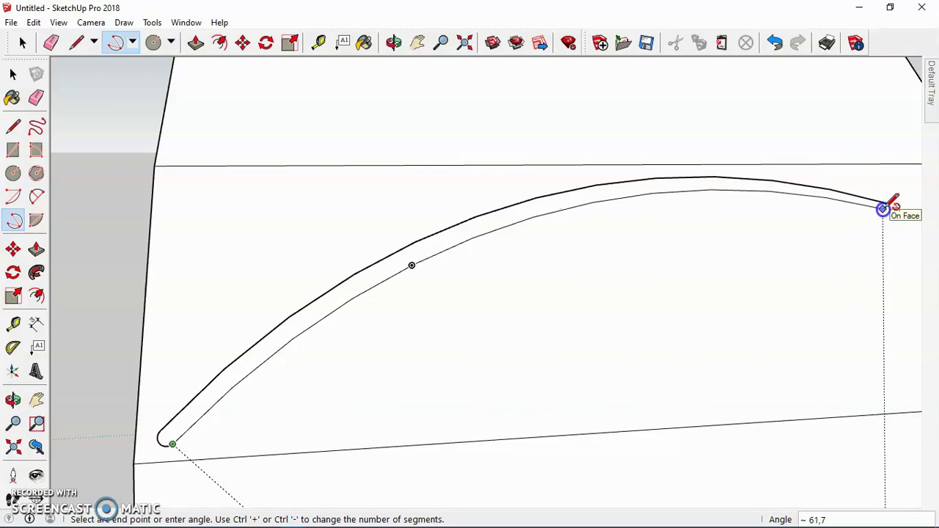
left_click(885, 208)
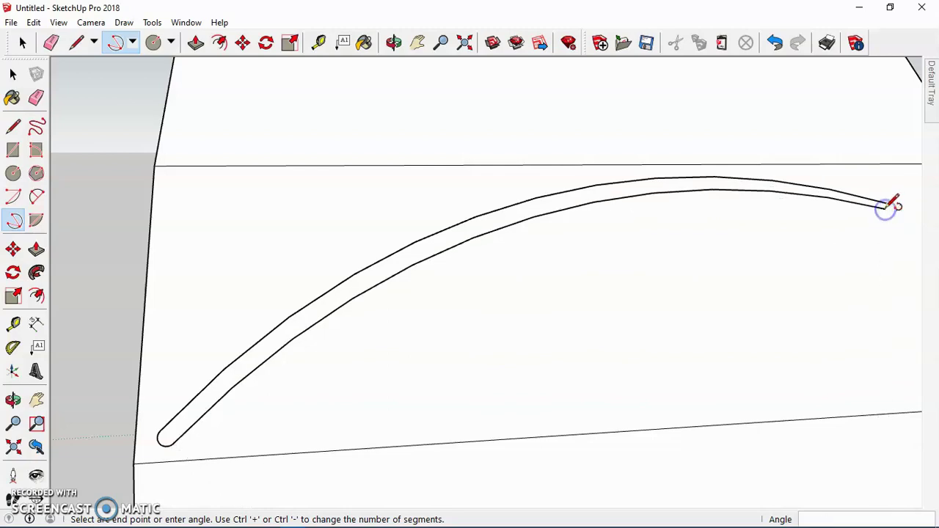
scroll(890, 204, "up", 10)
Close the blade's far end with a rounded two-point arc tip.
left_click(203, 92)
left_click(6, 220)
left_click(37, 196)
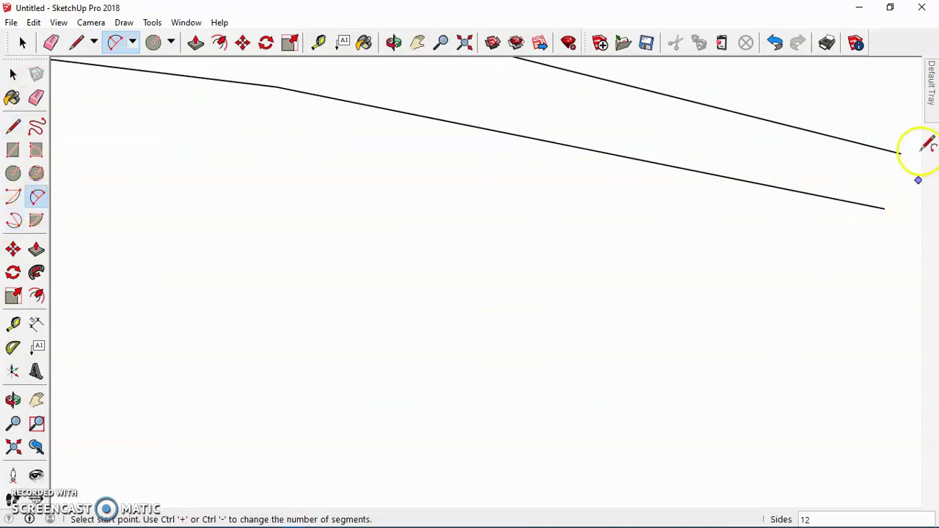
left_click(901, 153)
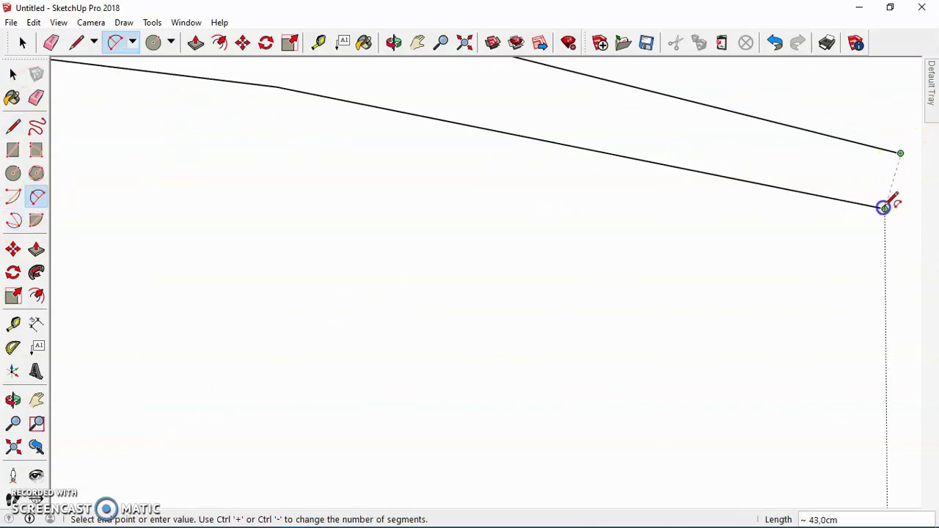
left_click(884, 208)
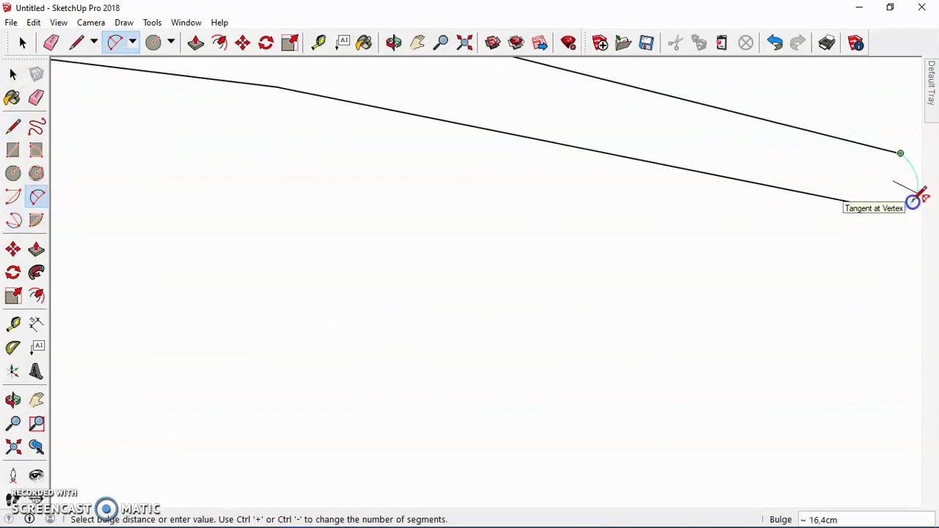
left_click(914, 198)
scroll(856, 168, "down", 5)
scroll(497, 260, "down", 4)
scroll(489, 256, "up", 1)
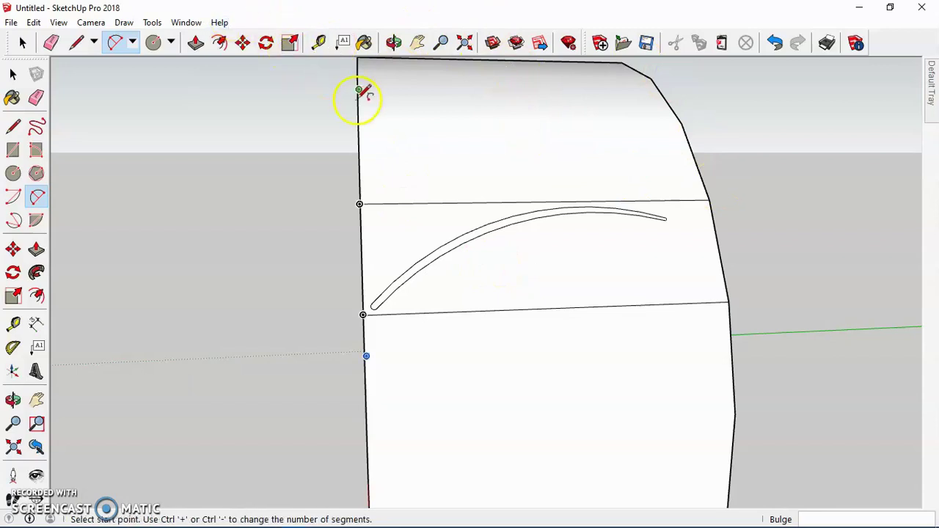
Pull the curved blade strip out 13200 cm into a long fin, then orbit to inspect it.
left_click(394, 44)
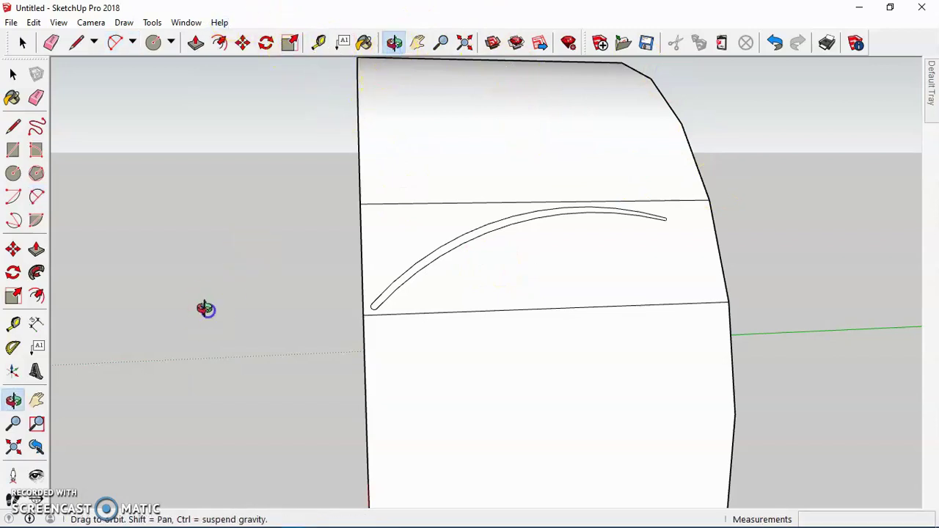
left_click_drag(206, 309, 357, 296)
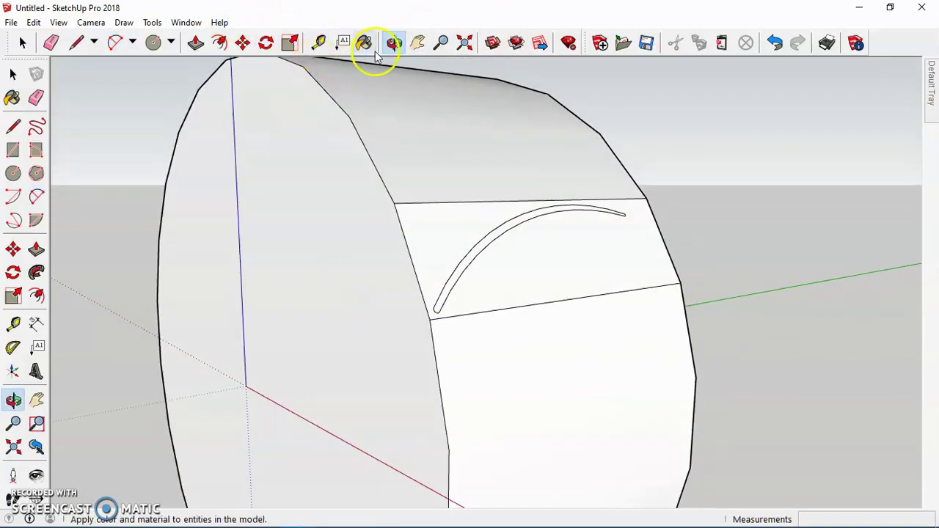
left_click(193, 44)
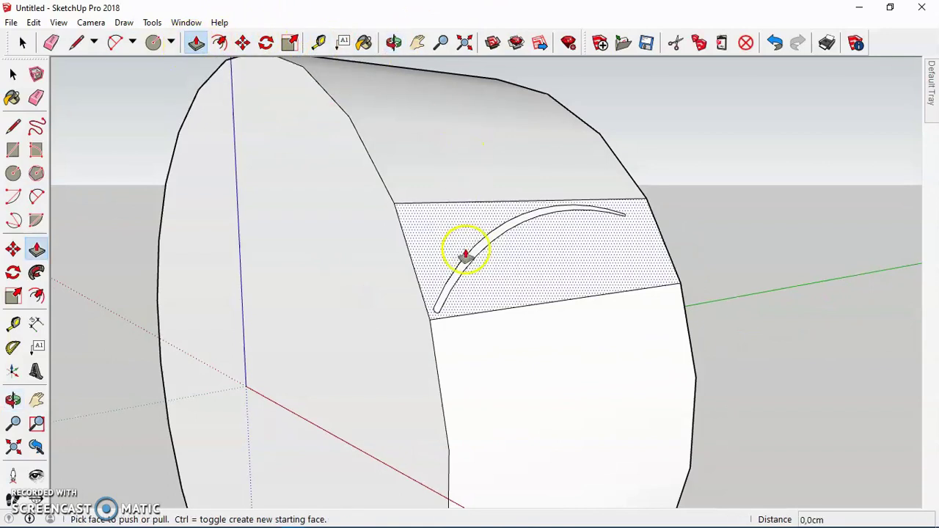
left_click_drag(478, 256, 651, 174)
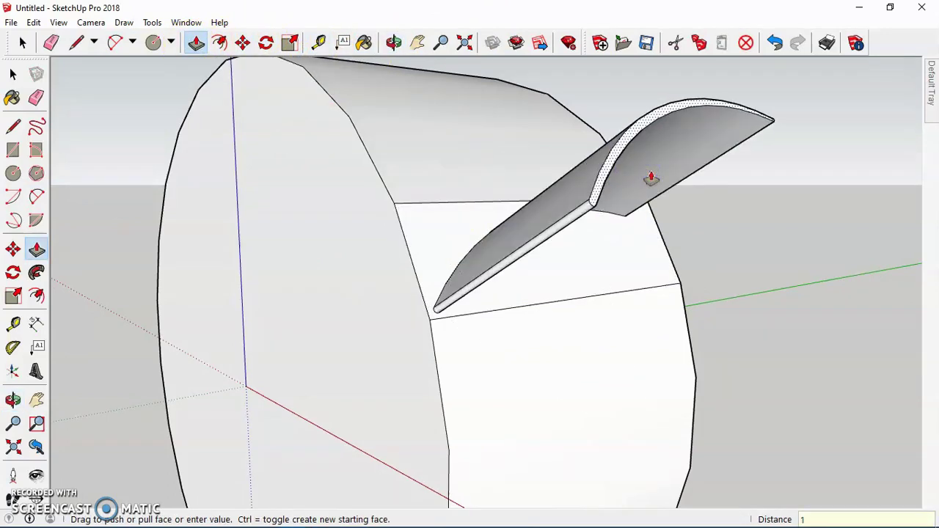
key("Return")
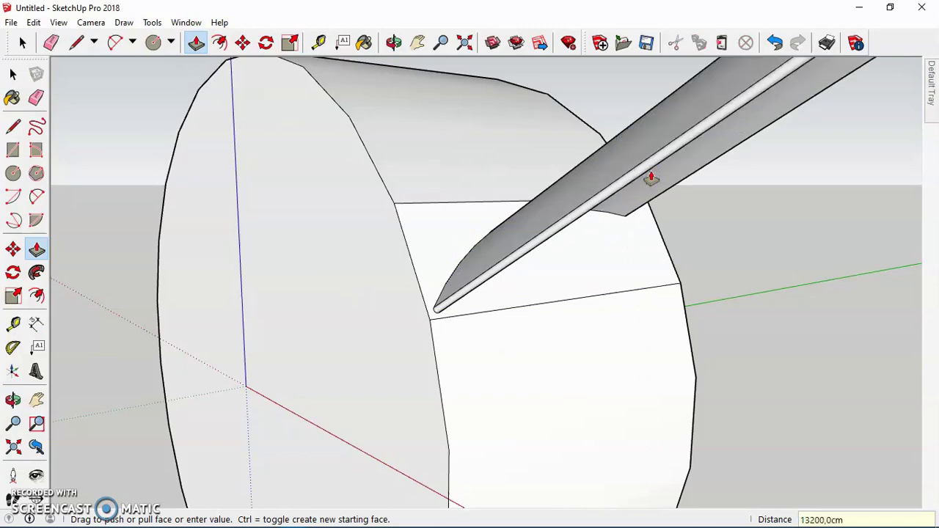
scroll(353, 295, "down", 4)
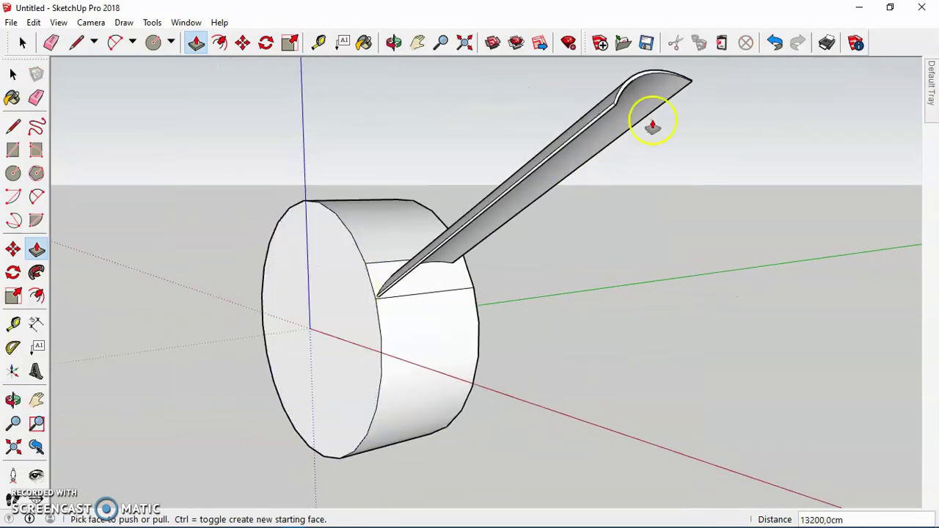
left_click(395, 43)
left_click_drag(384, 140, 558, 198)
key("q")
key("space")
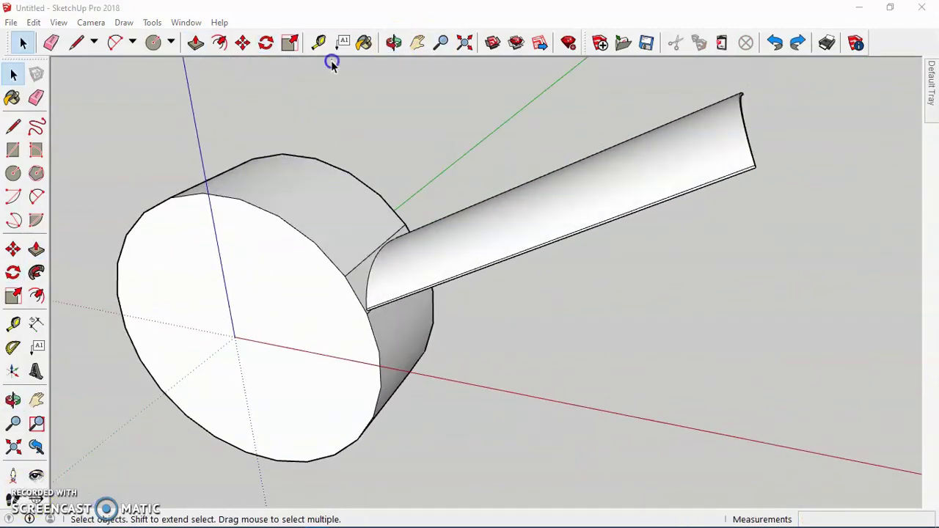
left_click_drag(331, 60, 799, 325)
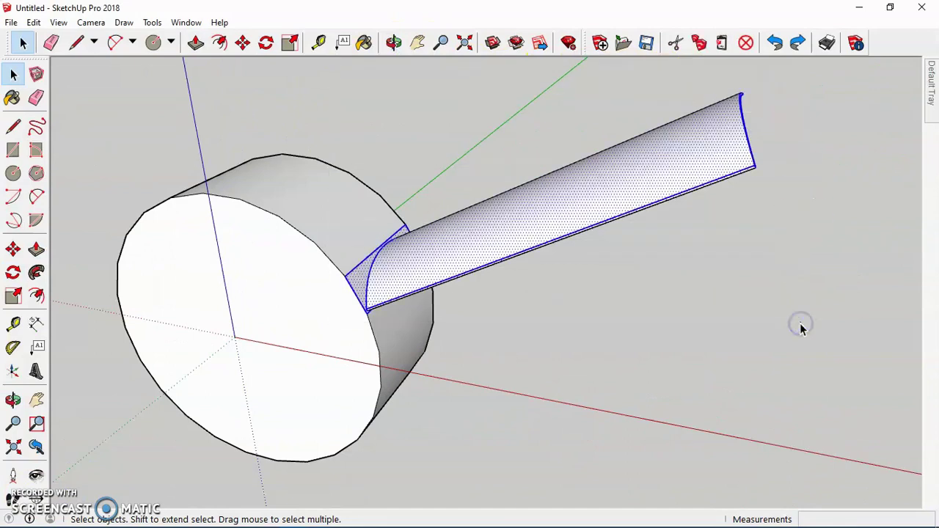
left_click(30, 45)
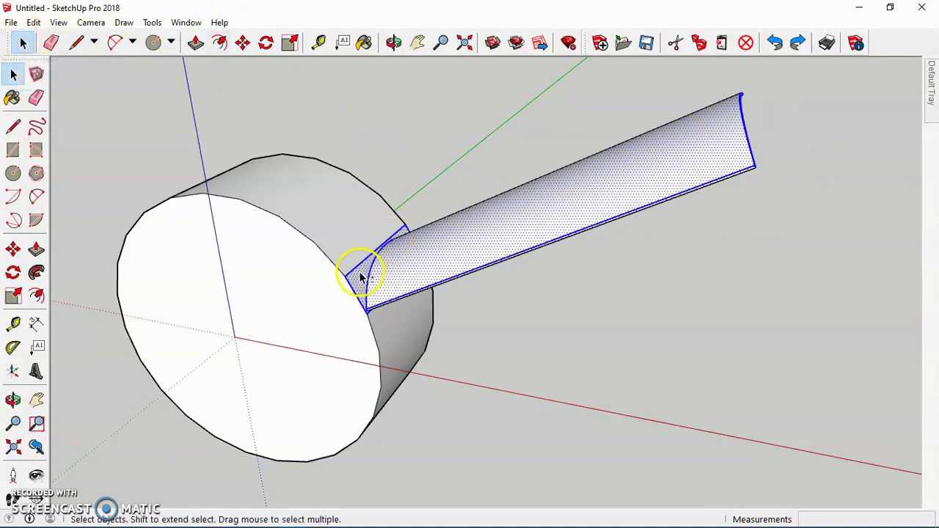
left_click(402, 239, "shift")
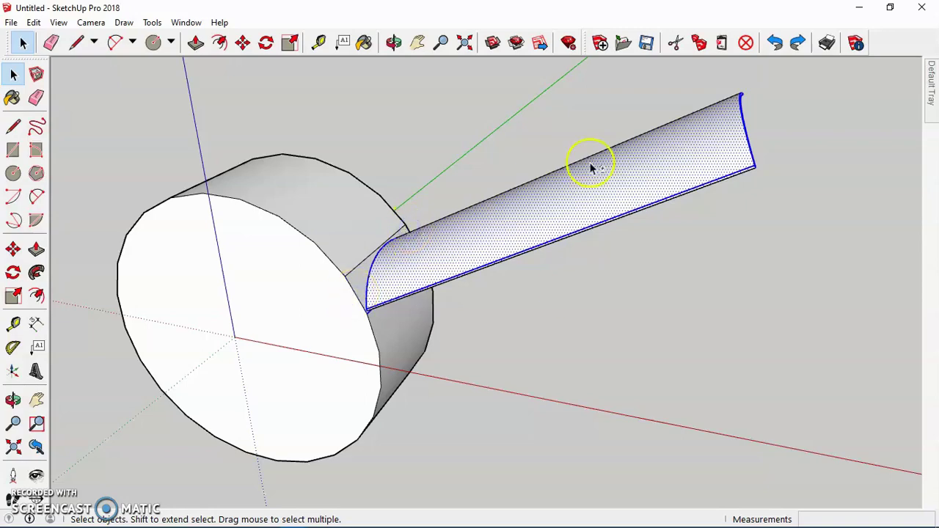
left_click(394, 43)
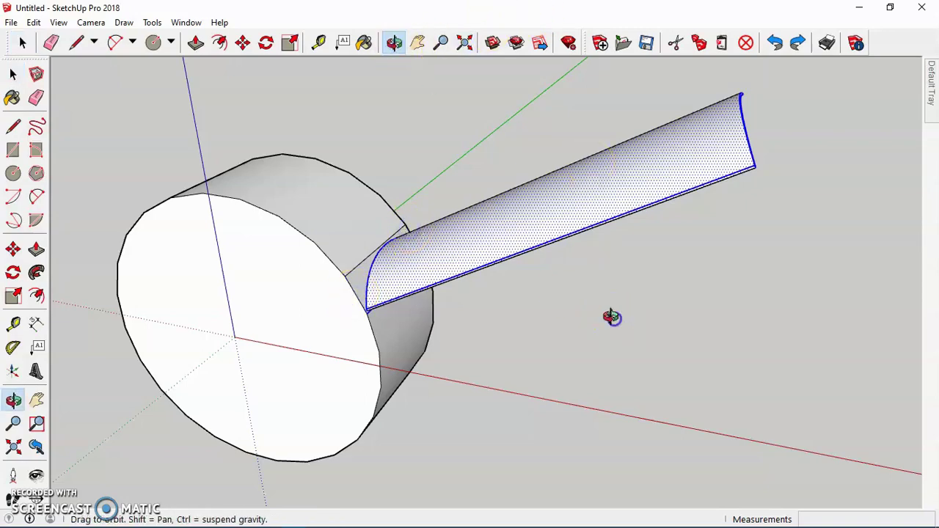
left_click_drag(602, 316, 318, 256)
left_click(22, 42)
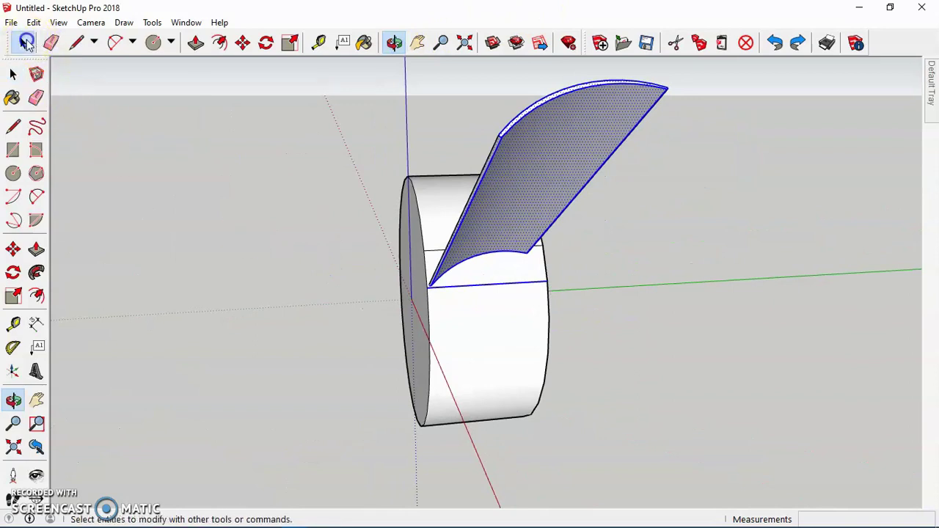
left_click(25, 43)
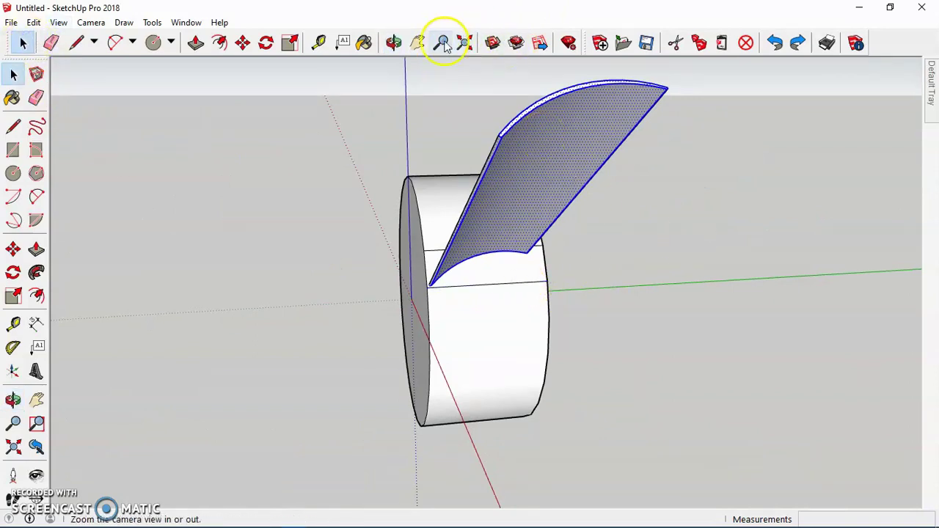
left_click(394, 41)
left_click_drag(553, 124, 830, 269)
left_click_drag(643, 228, 688, 58)
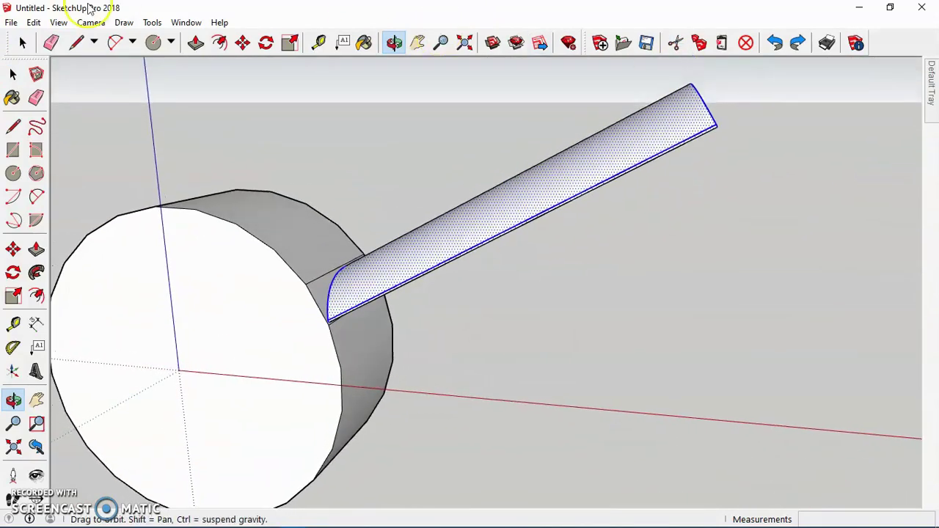
Rotate-copy the blade about the hub centre into 24 evenly spaced blades, then deselect.
left_click(267, 42)
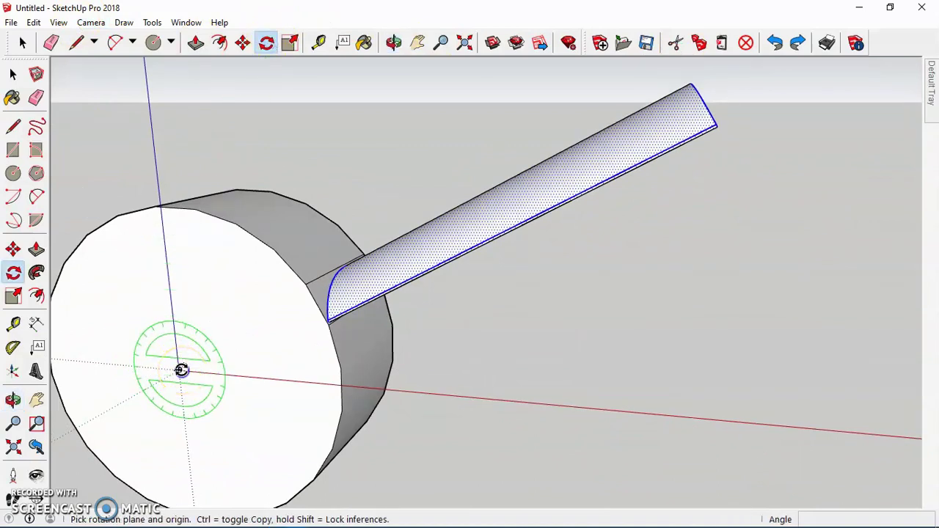
mouse_move(179, 370)
left_mouse_down()
mouse_move(279, 272)
mouse_move(310, 286)
mouse_move(315, 319)
mouse_move(328, 325)
mouse_move(212, 287)
left_mouse_up()
left_click(307, 283)
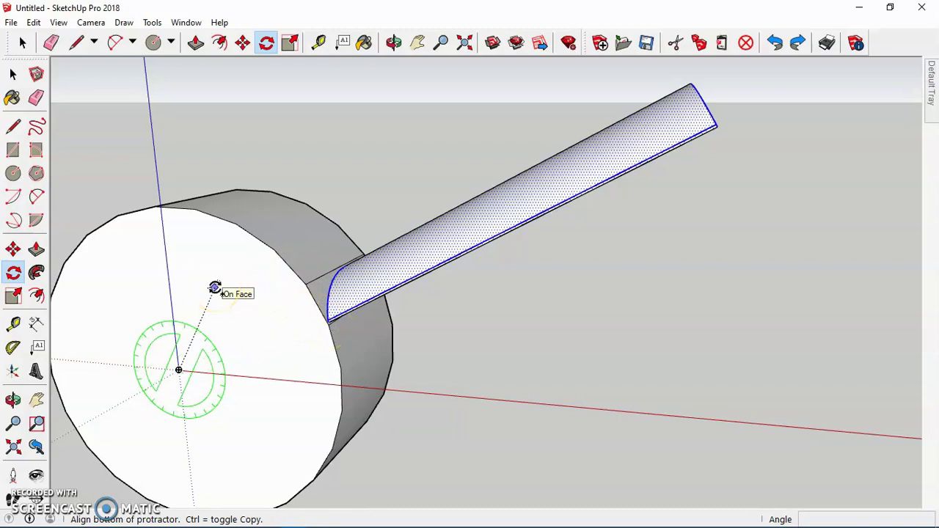
key("Escape")
left_click(184, 386)
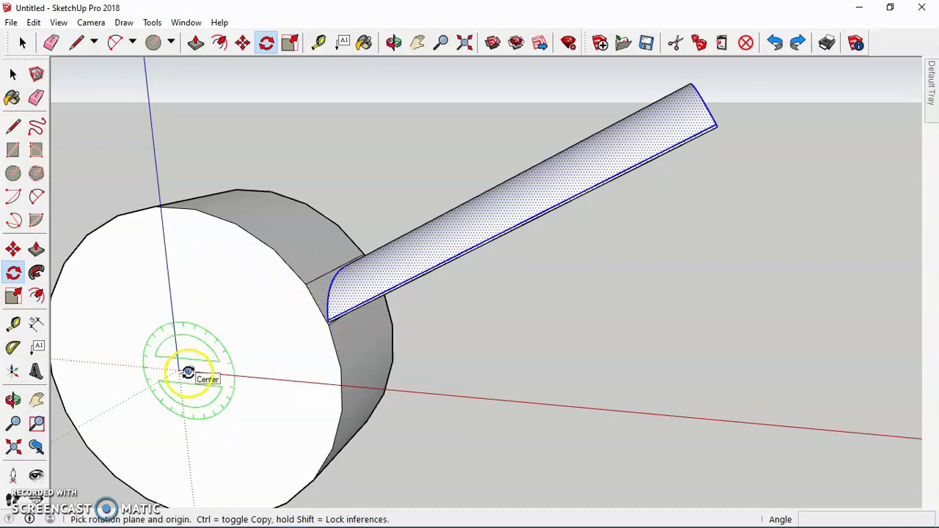
left_click_drag(188, 373, 278, 251)
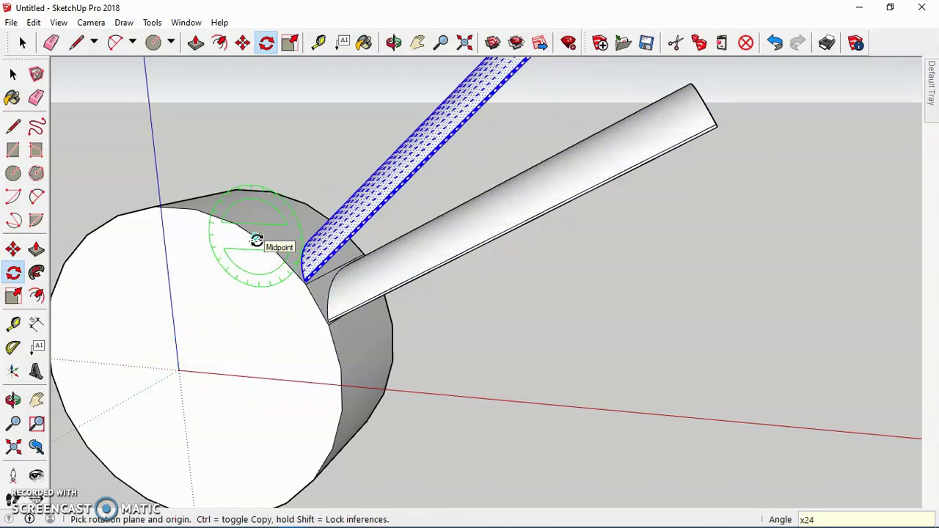
key("Return")
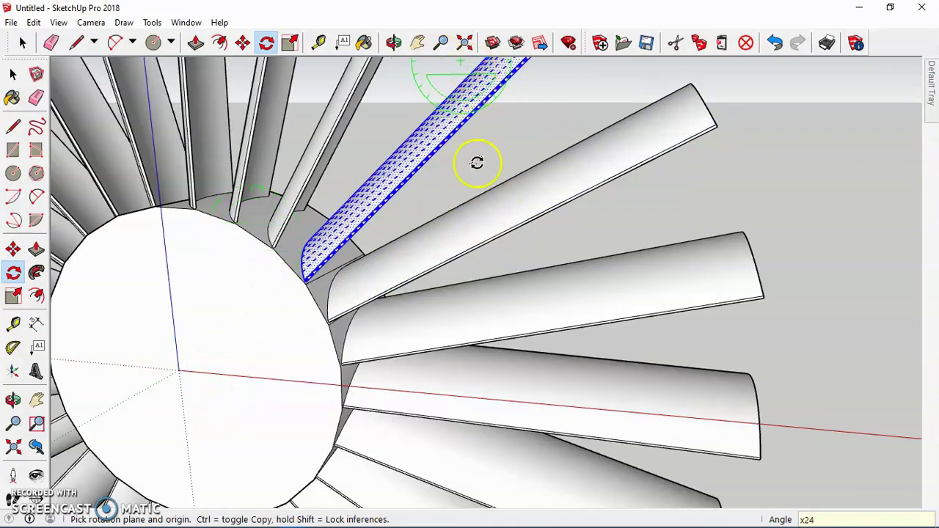
scroll(455, 185, "down", 4)
scroll(410, 192, "up", 2)
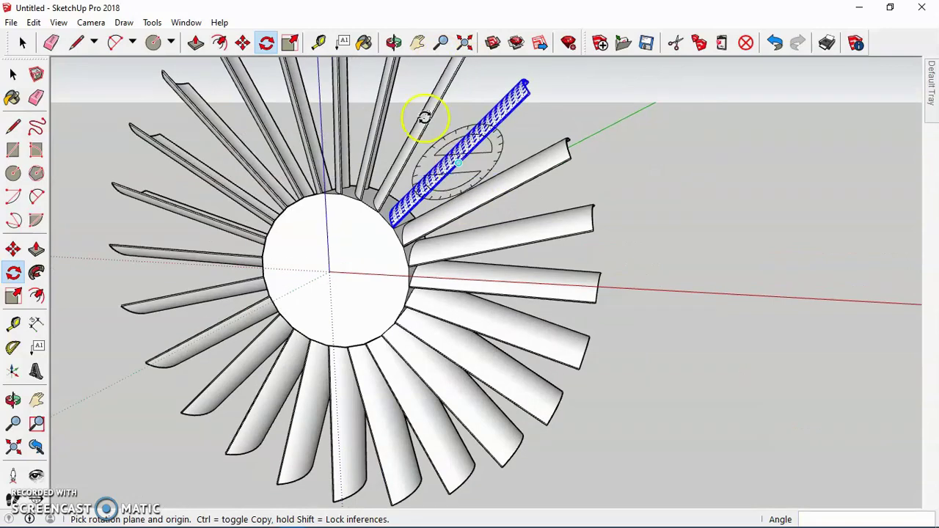
left_click(20, 42)
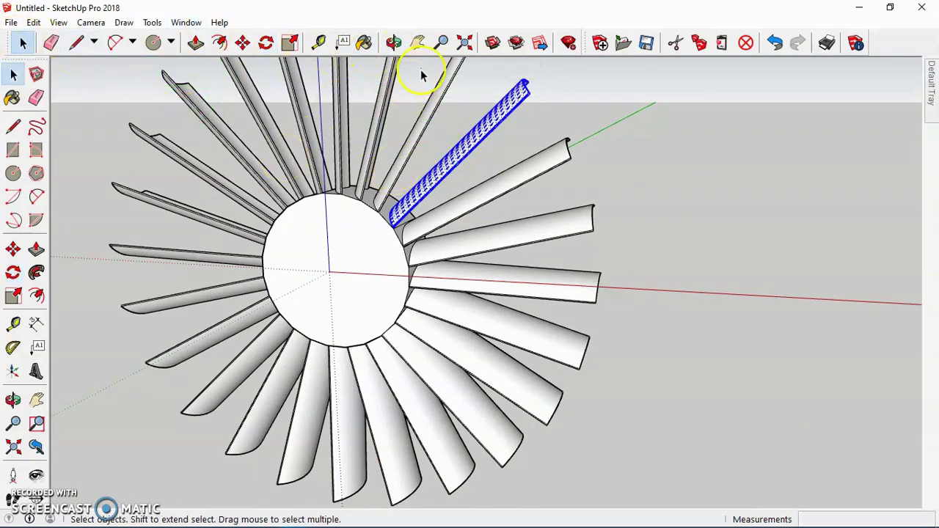
left_click(454, 132)
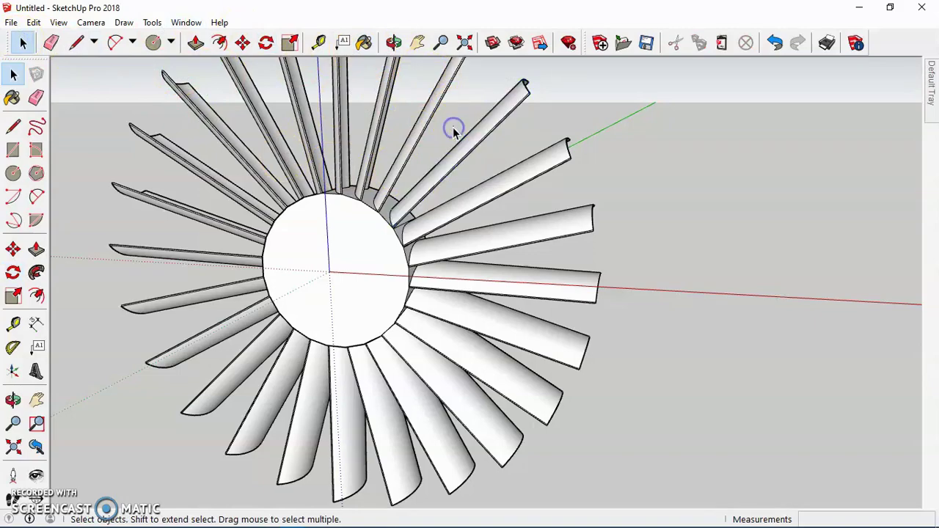
left_click(394, 44)
Draw a circle of about 5748 cm radius from the hub centre to its rim.
left_click_drag(451, 132, 371, 166)
scroll(324, 242, "up", 10)
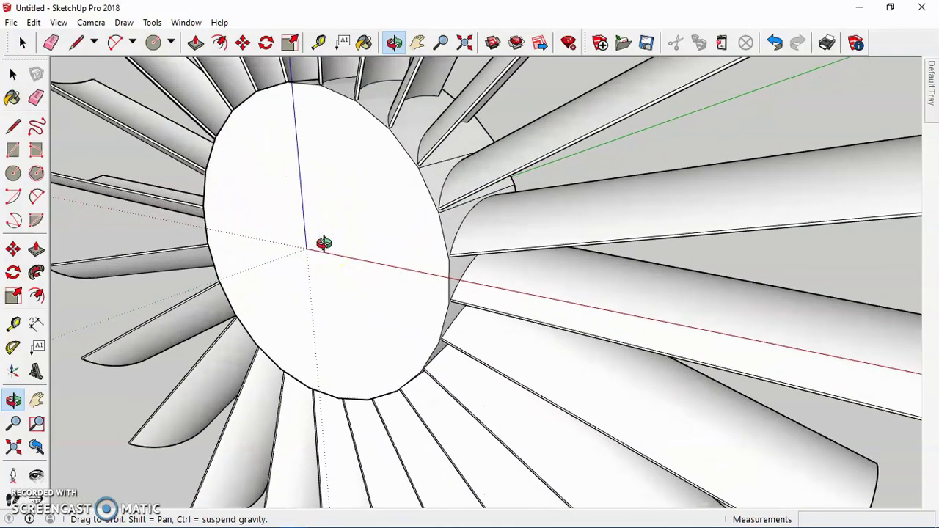
left_click(153, 42)
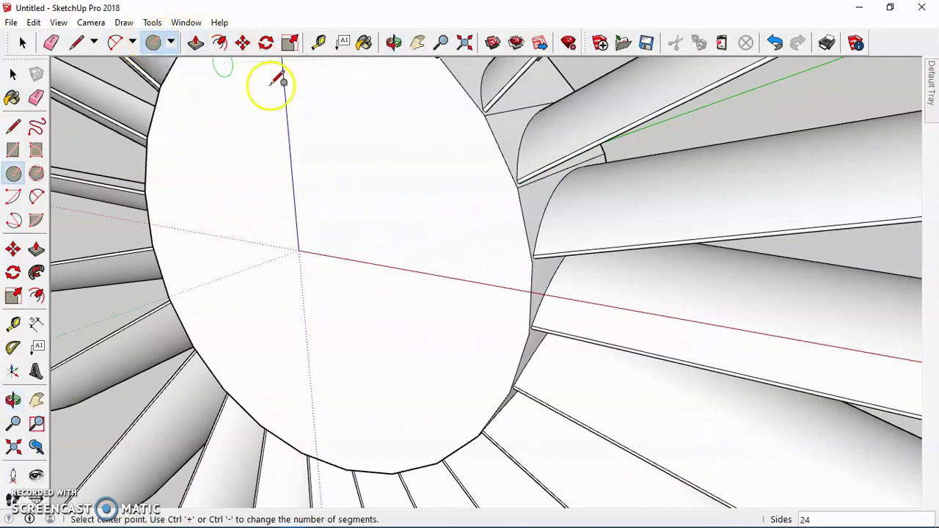
left_click(311, 252)
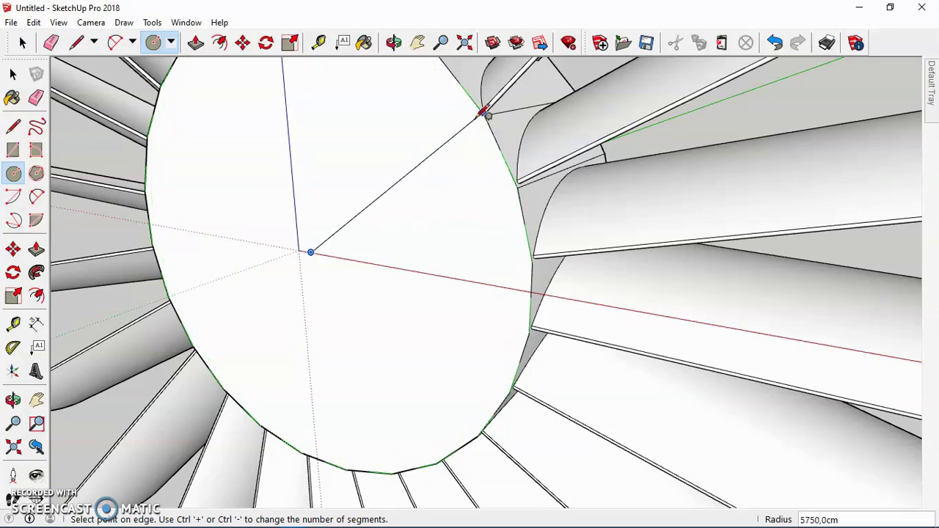
scroll(484, 114, "up", 5)
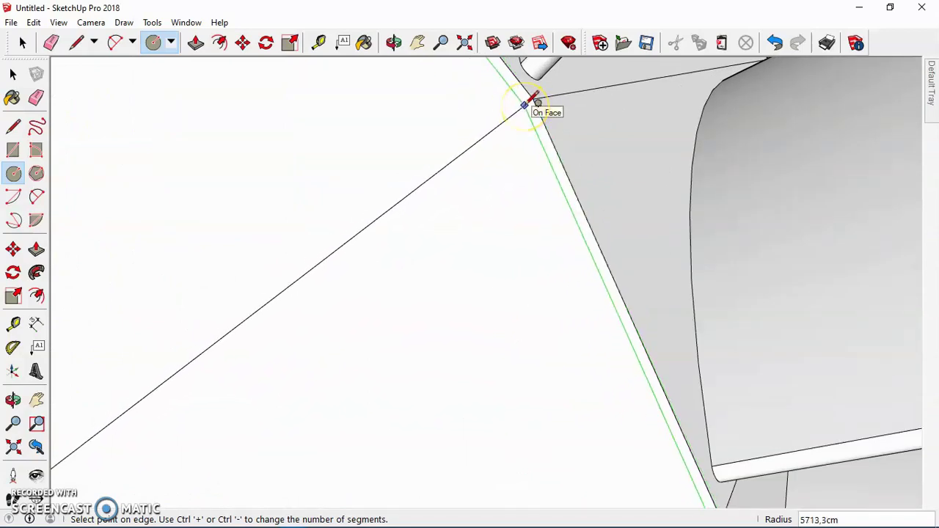
scroll(526, 104, "up", 3)
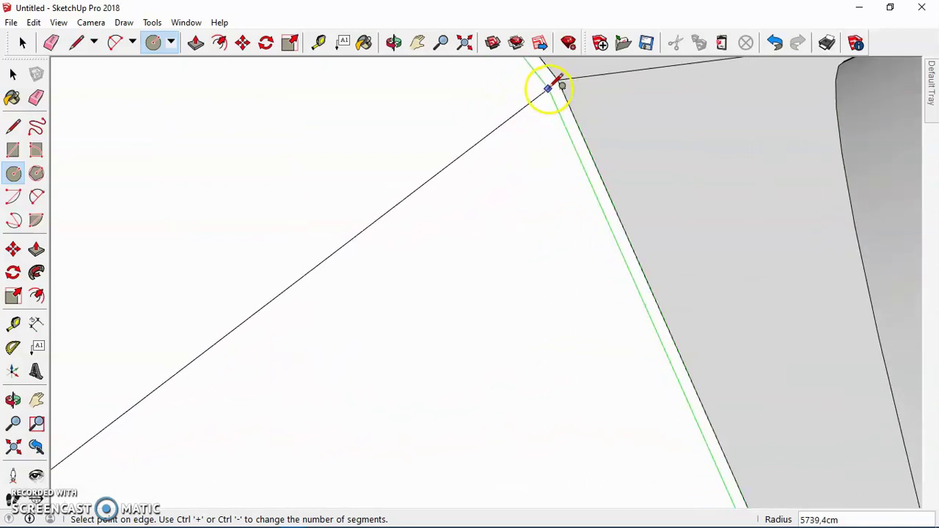
scroll(555, 86, "up", 3)
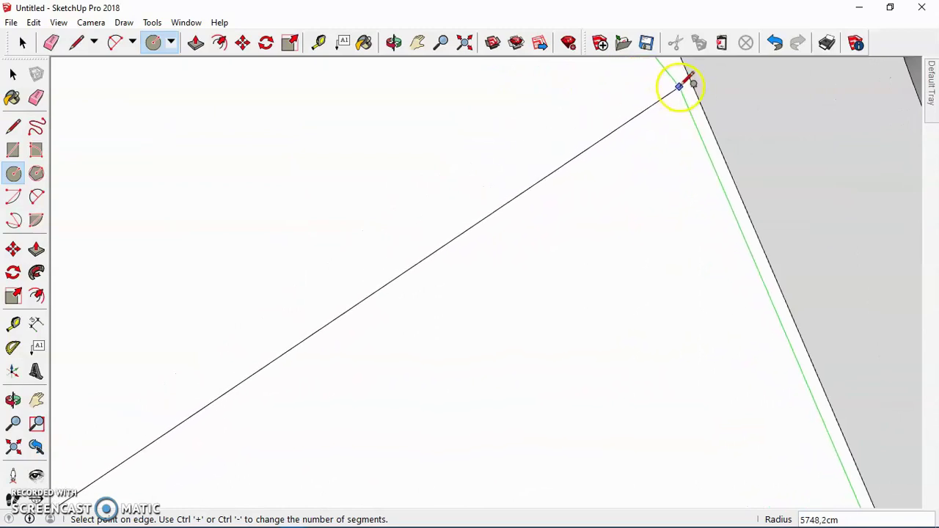
left_click(679, 87)
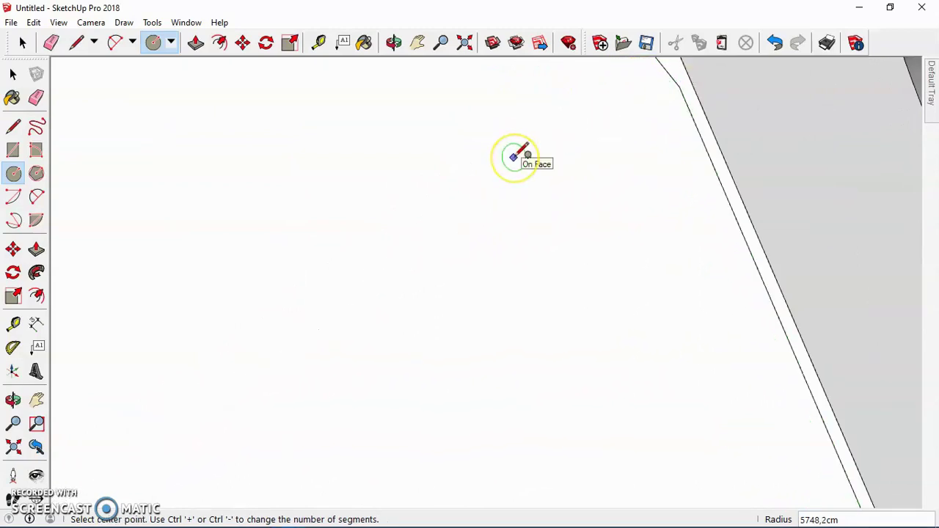
scroll(516, 155, "down", 4)
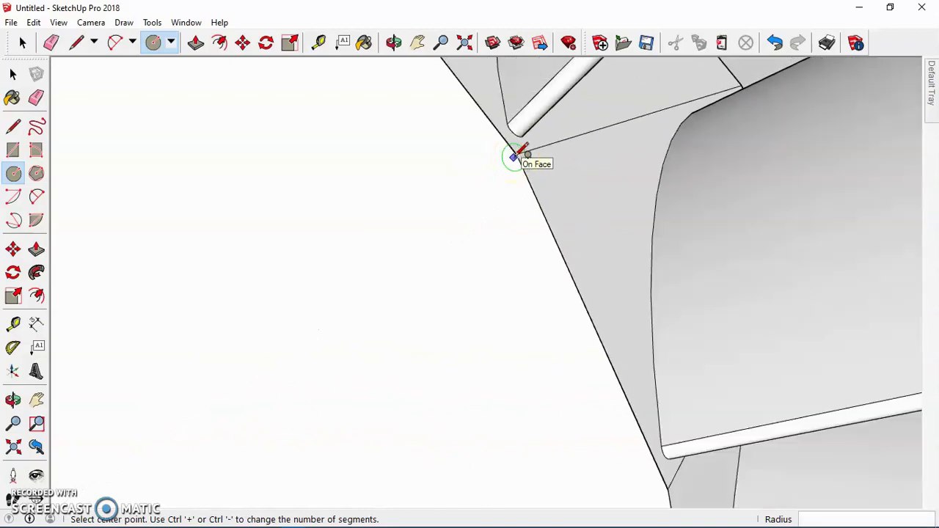
scroll(516, 156, "down", 5)
scroll(516, 156, "up", 3)
left_click(394, 43)
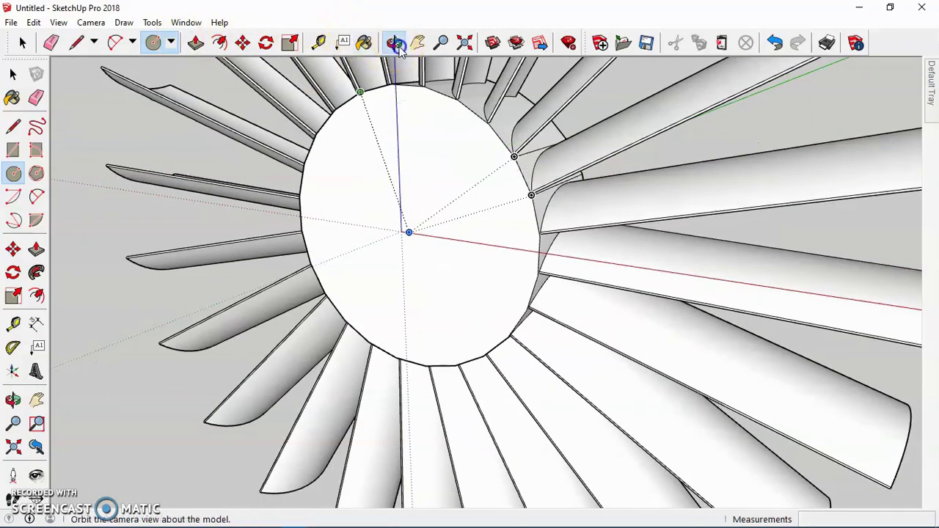
left_click_drag(465, 161, 288, 200)
Push/pull the hub's front circle about 6223 cm forward into a cylindrical nose.
left_click(192, 46)
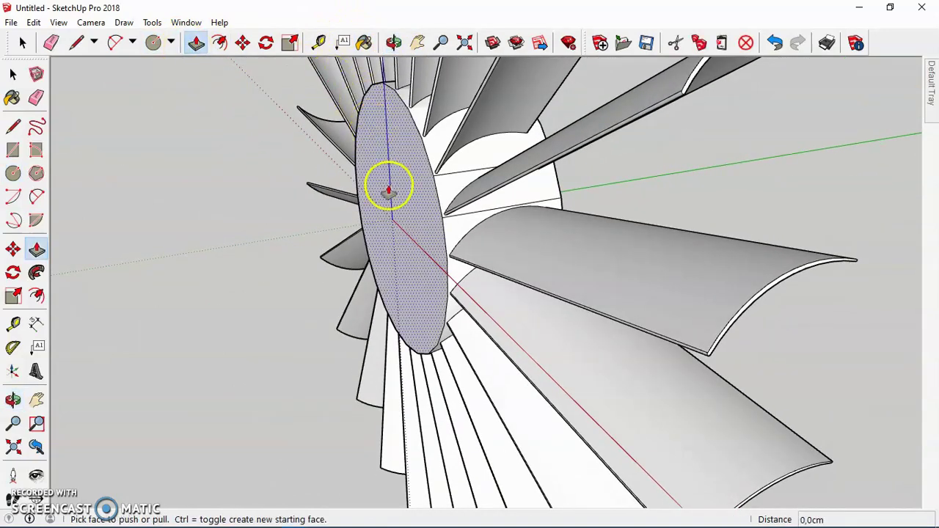
left_click_drag(390, 188, 238, 217)
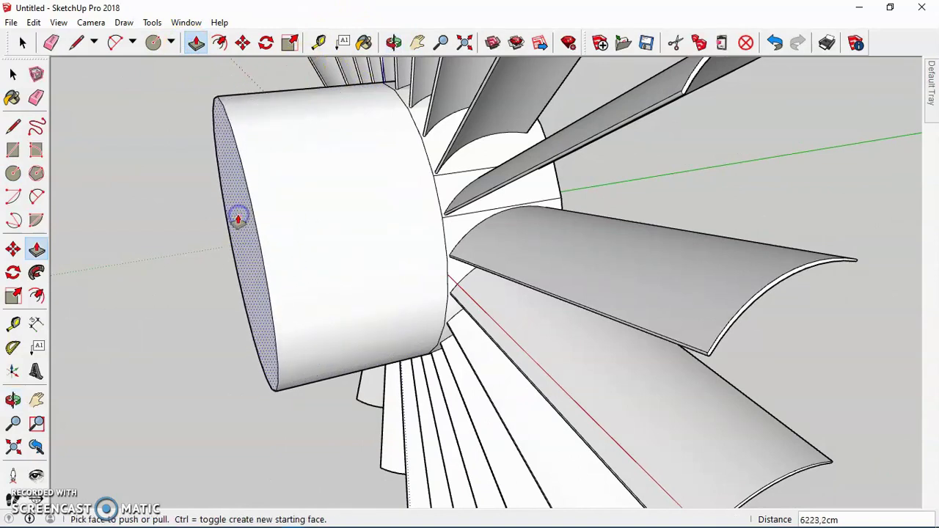
left_click(394, 42)
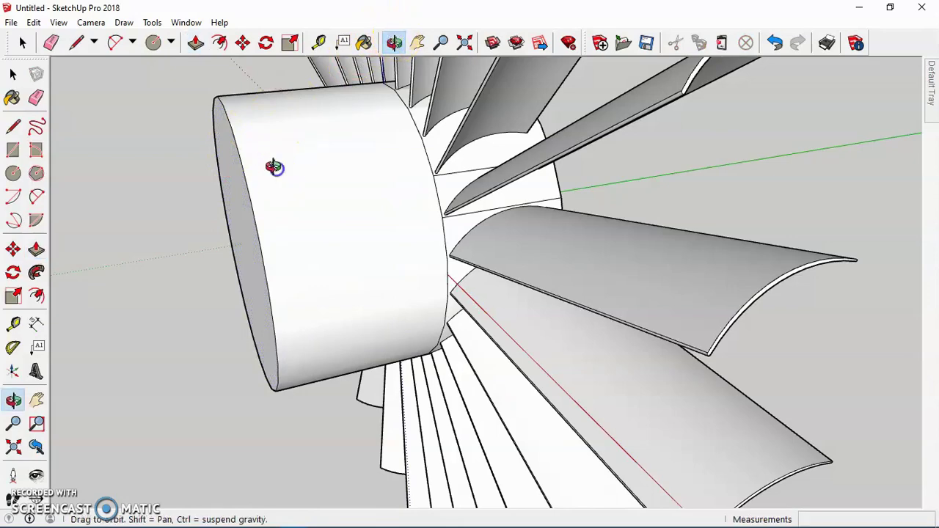
left_click_drag(273, 167, 418, 136)
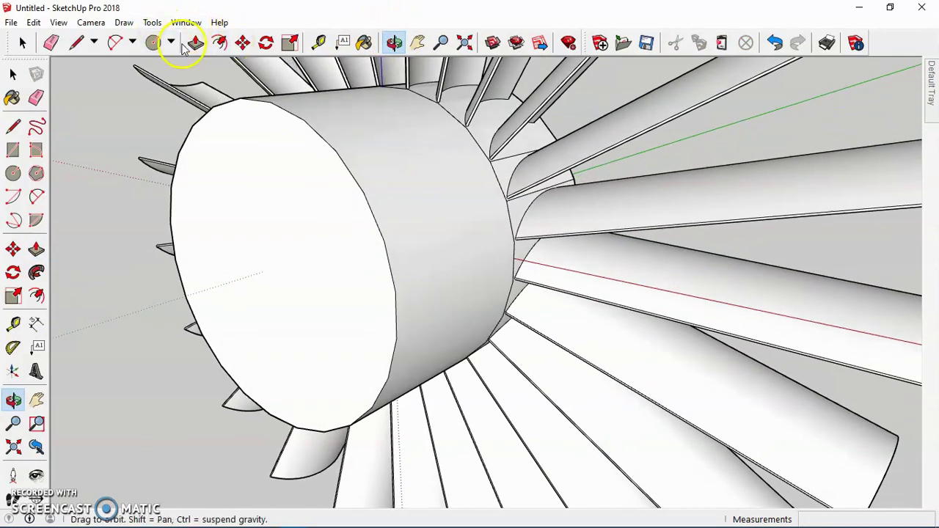
left_click(244, 42)
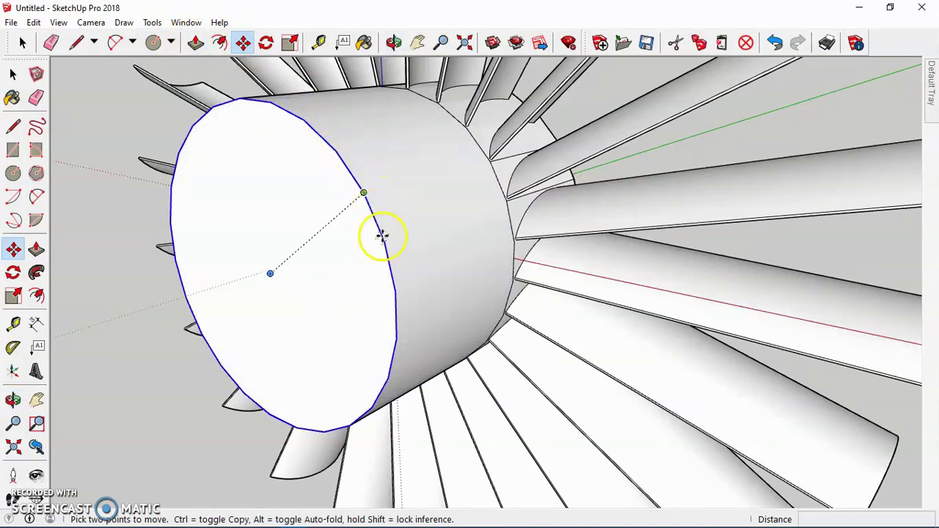
left_click(240, 99)
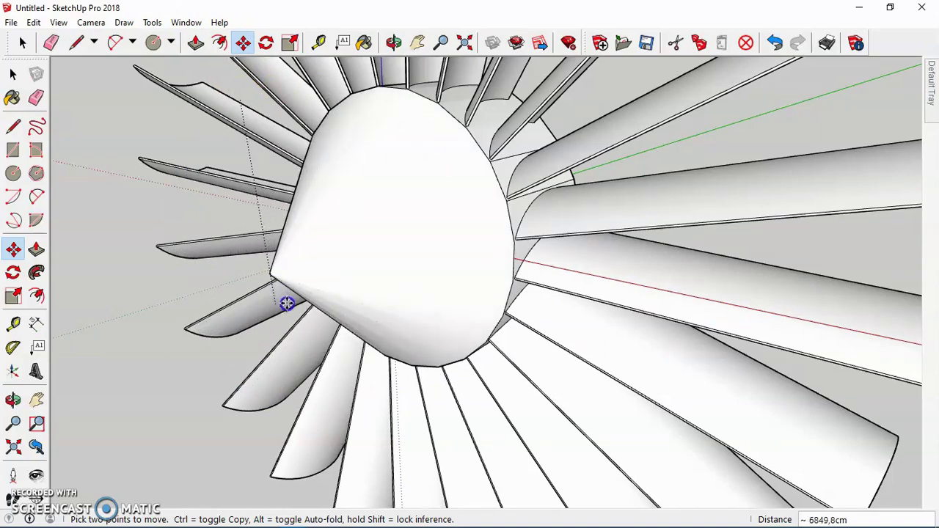
scroll(286, 303, "up", 5)
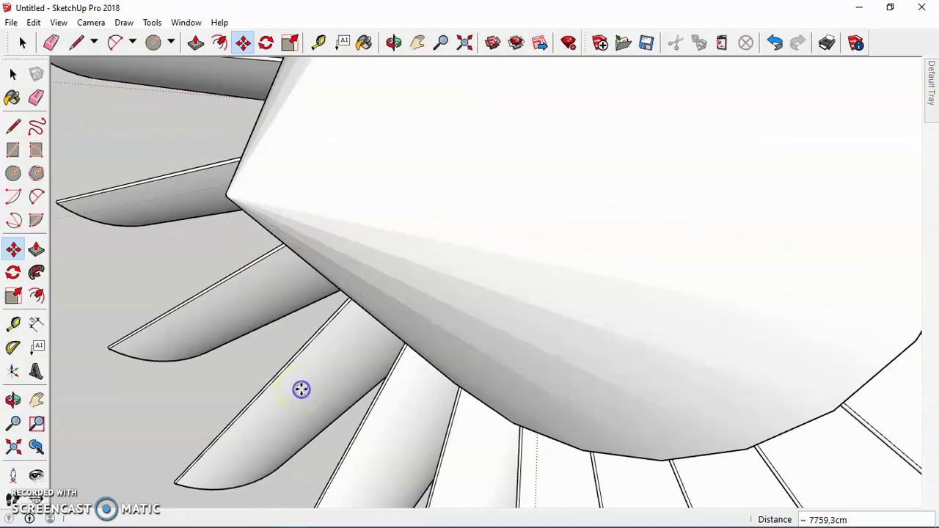
key("Escape")
scroll(301, 390, "down", 5)
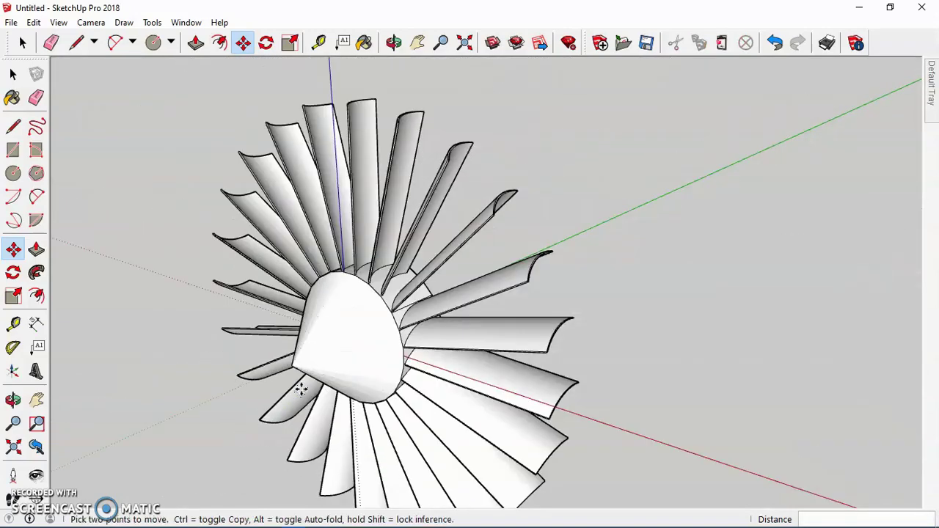
left_click(396, 43)
mouse_move(460, 343)
left_mouse_down()
mouse_move(330, 308)
mouse_move(254, 264)
mouse_move(340, 212)
mouse_move(455, 355)
mouse_move(453, 328)
left_mouse_up()
key("ctrl+z")
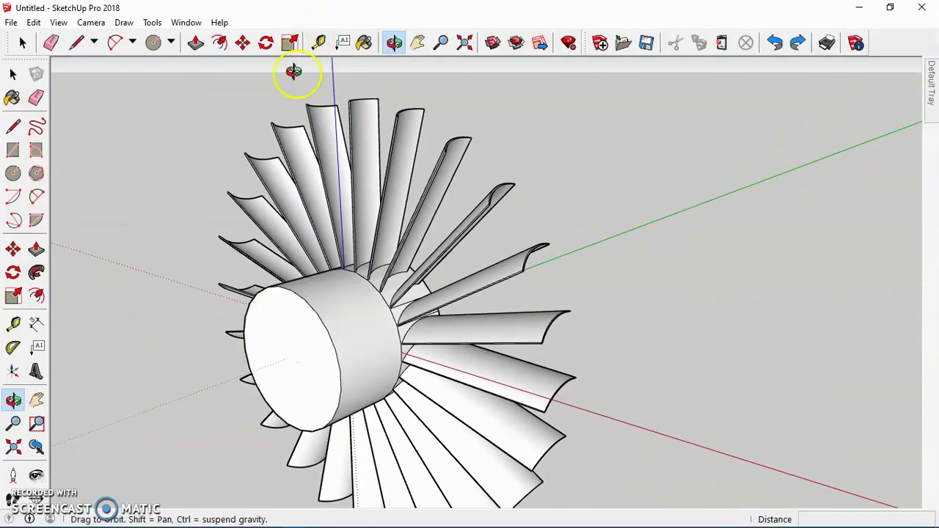
Push the hub's front face further forward and start moving its front circle.
left_click(195, 43)
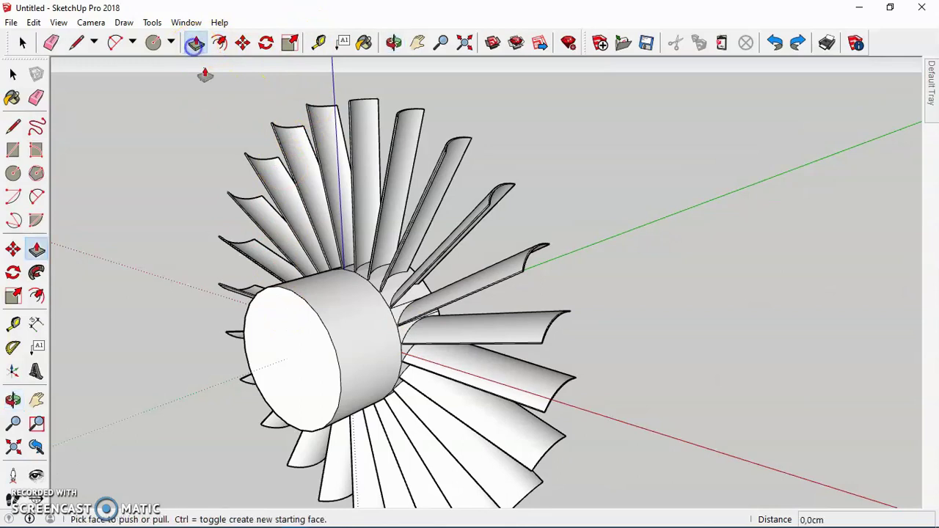
left_click_drag(293, 336, 262, 345)
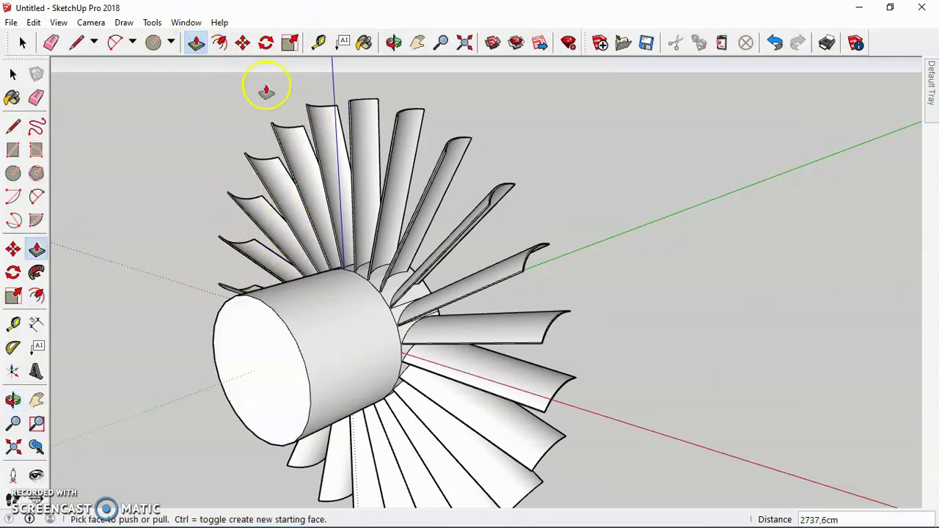
left_click(243, 44)
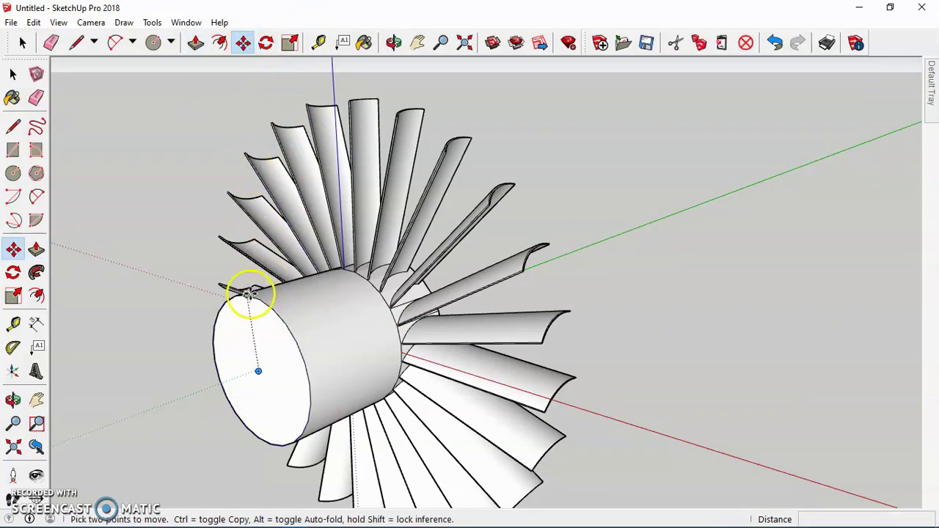
left_click(246, 294)
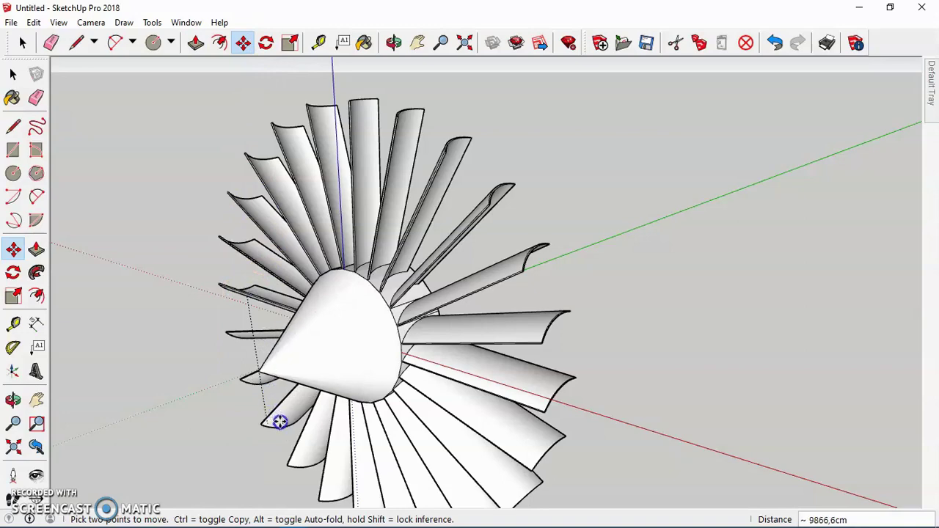
left_click_drag(279, 421, 262, 376)
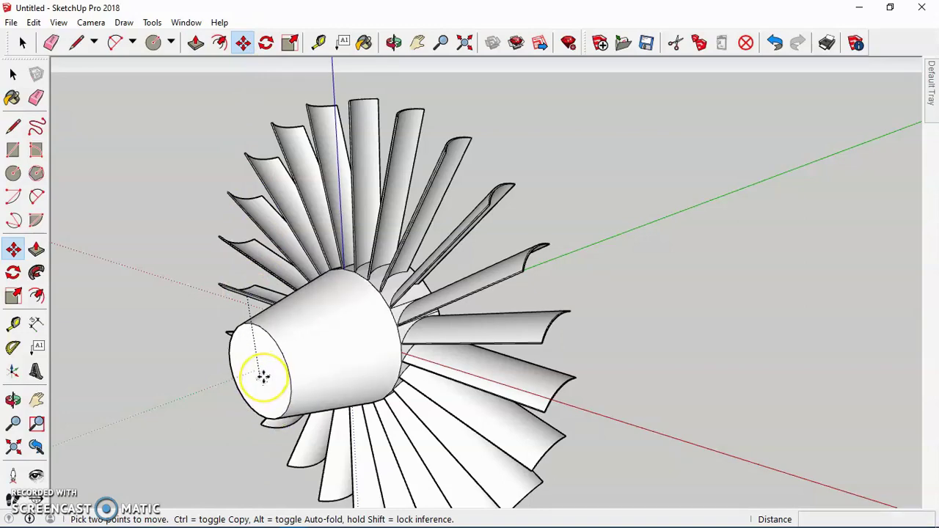
Collapse the front circle onto its centre point, tapering the nose to a point.
scroll(264, 376, "up", 4)
scroll(250, 302, "up", 3)
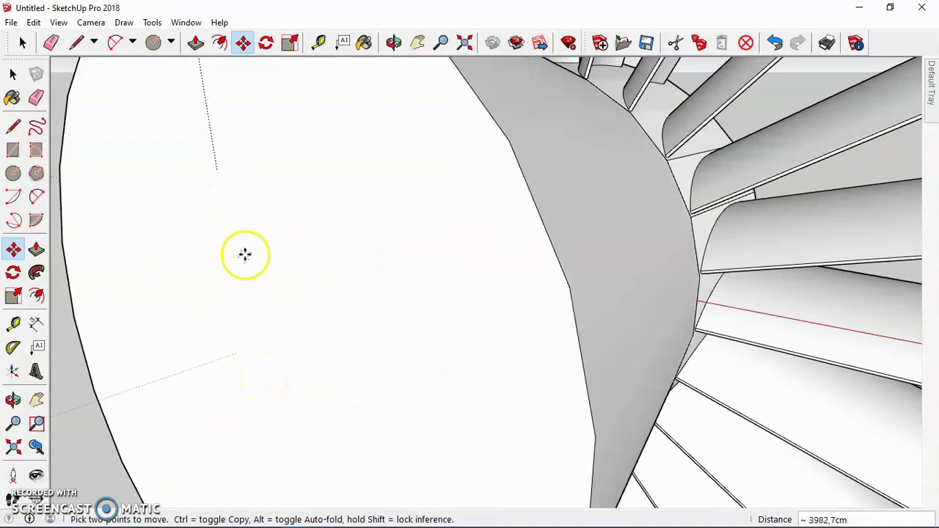
scroll(245, 254, "down", 3)
left_click_drag(302, 454, 276, 403)
left_click(250, 207)
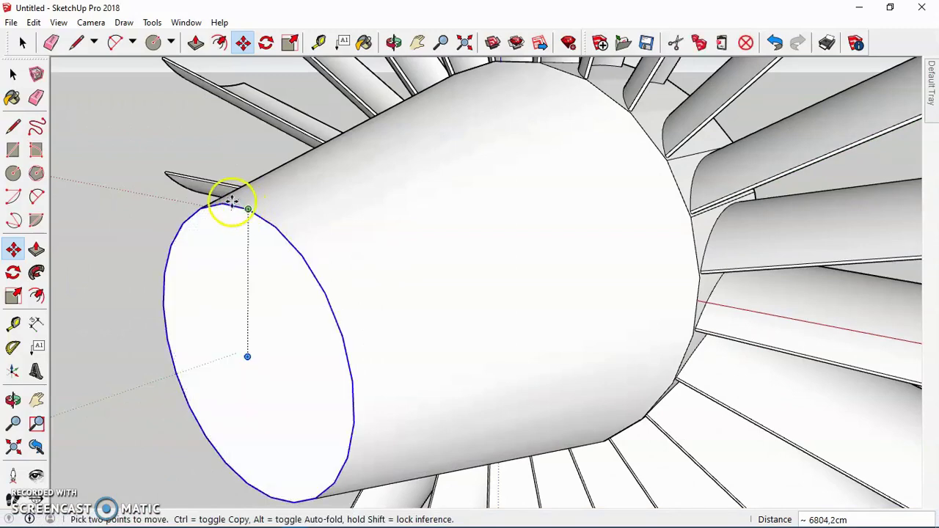
left_click_drag(221, 202, 255, 358)
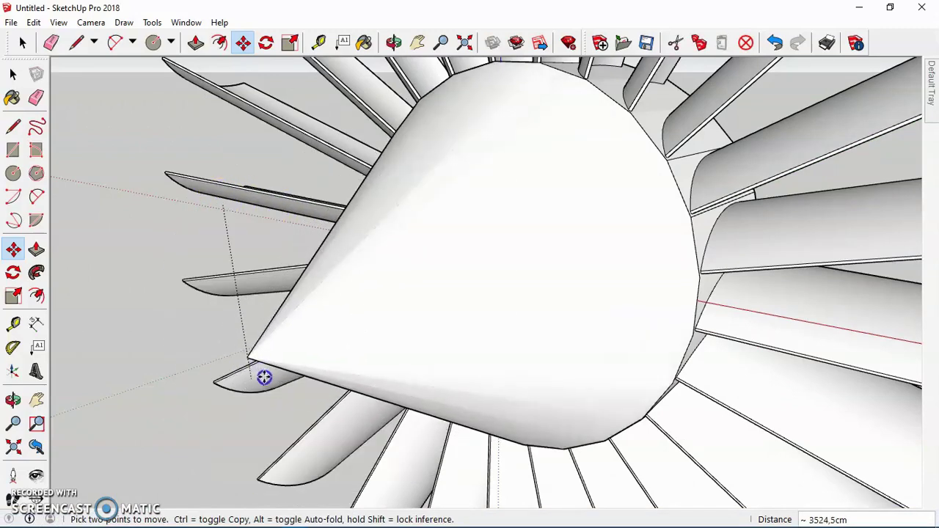
left_click(264, 376)
scroll(264, 376, "down", 5)
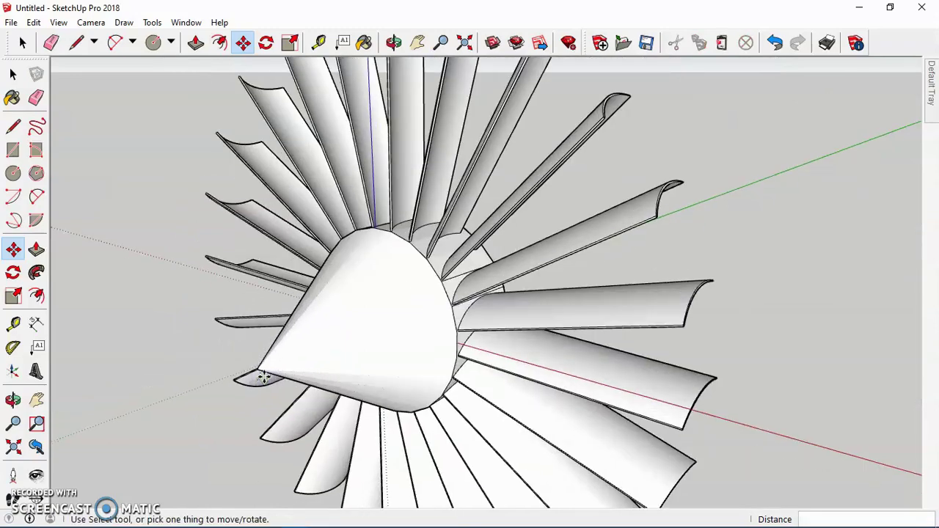
Orbit and zoom out to a head-on view of the whole fan, then pick the Paint Bucket.
left_click(394, 42)
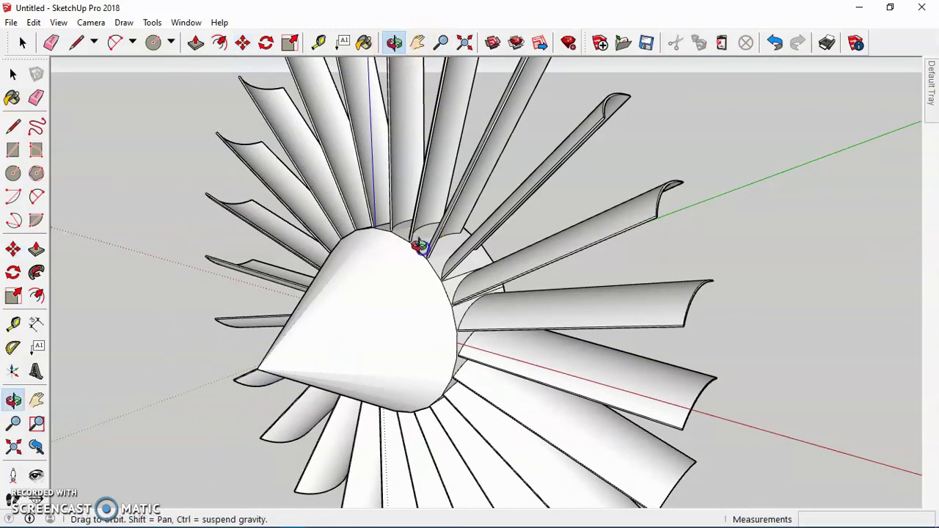
left_click_drag(419, 246, 445, 267)
scroll(300, 234, "down", 3)
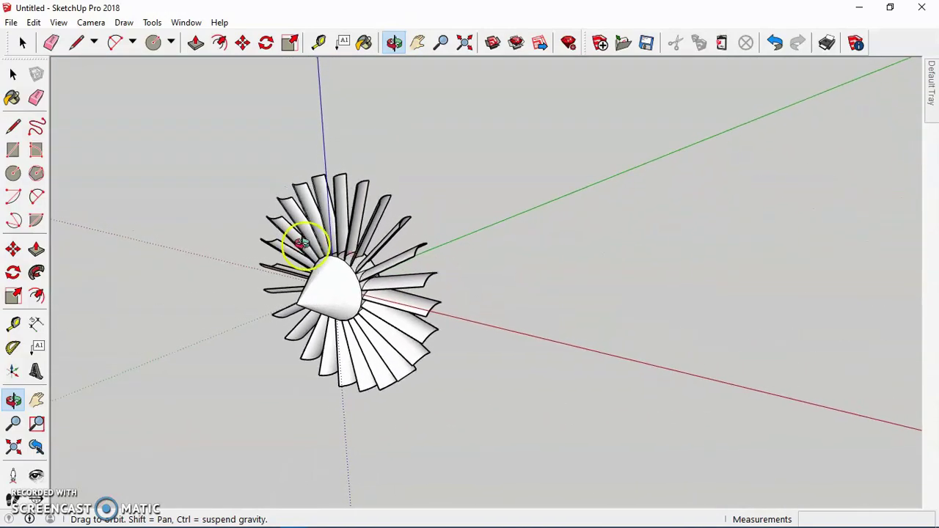
left_click(366, 44)
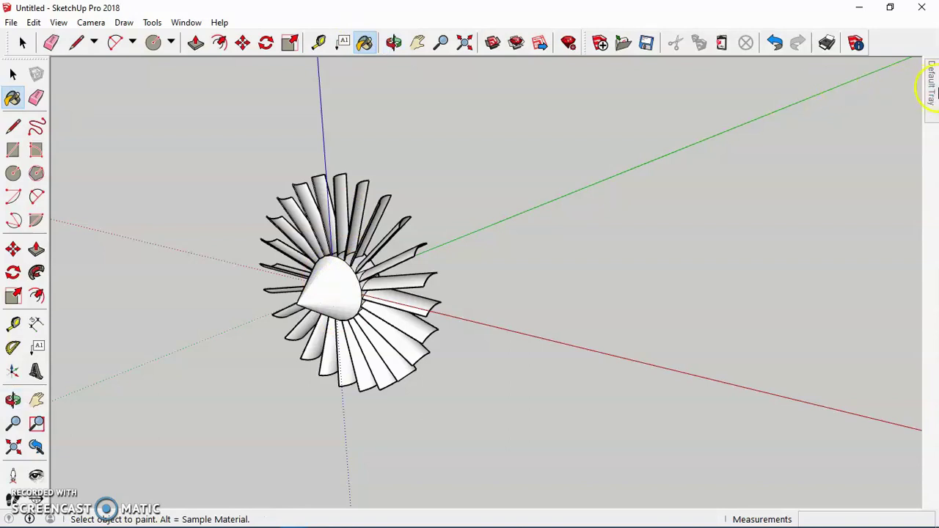
mouse_move(934, 95)
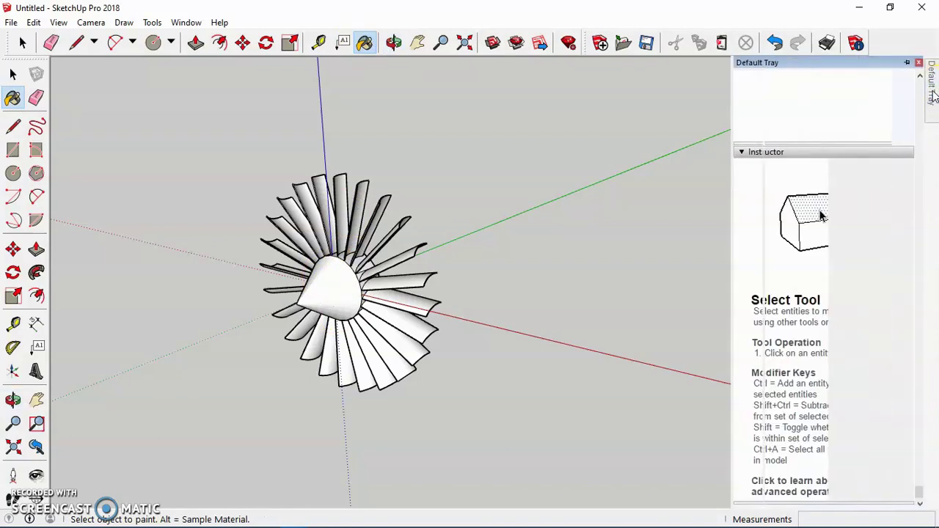
Add the Materials panel to the Default Tray via Window > Default Tray.
left_click(189, 24)
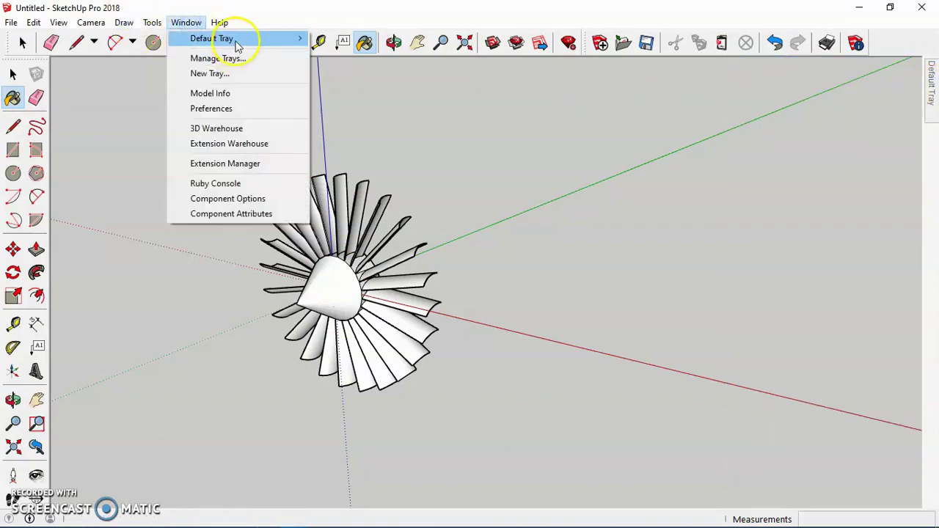
mouse_move(235, 40)
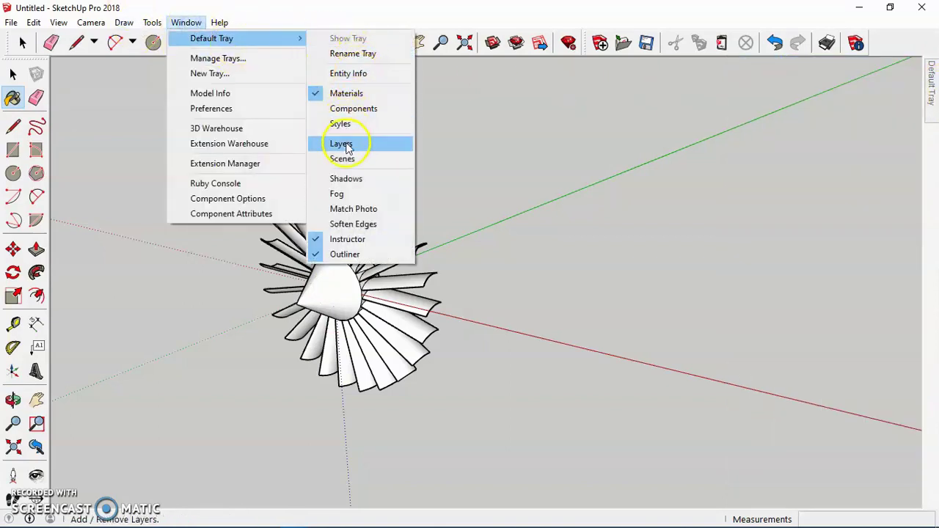
left_click(359, 99)
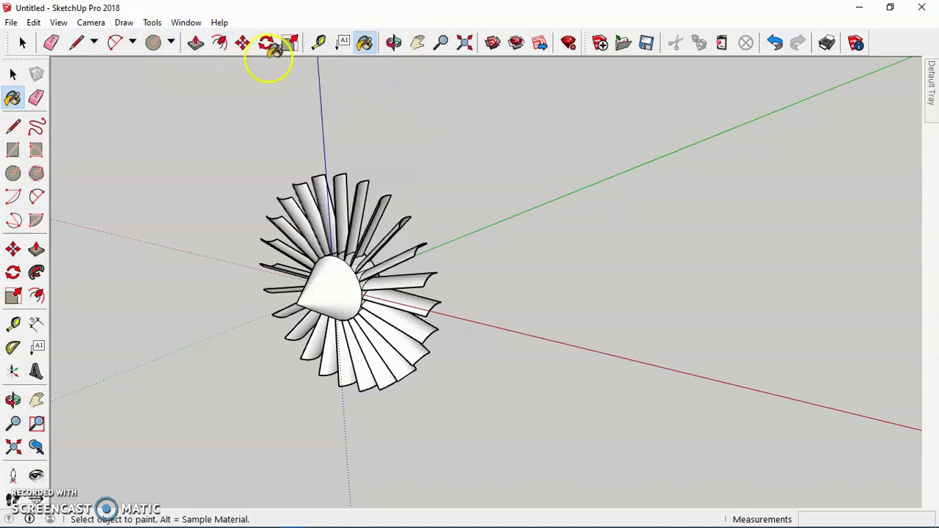
left_click(186, 23)
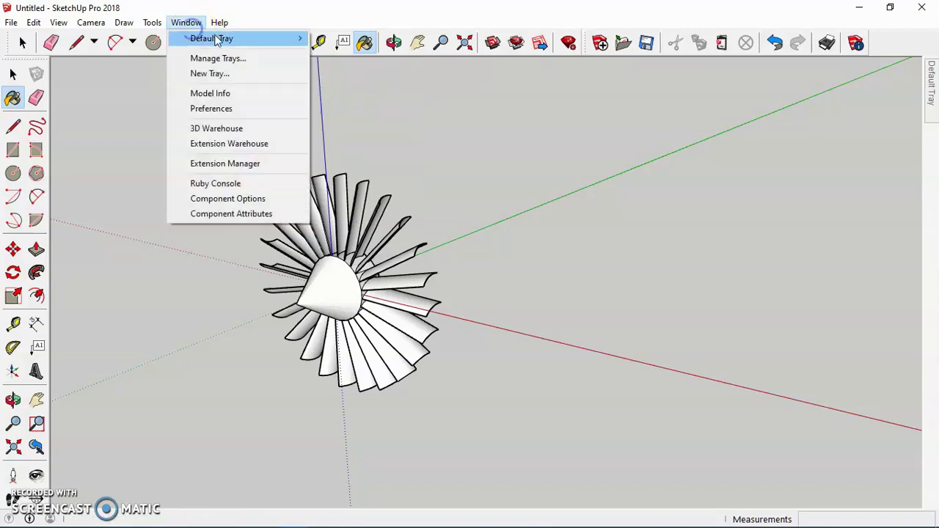
mouse_move(220, 39)
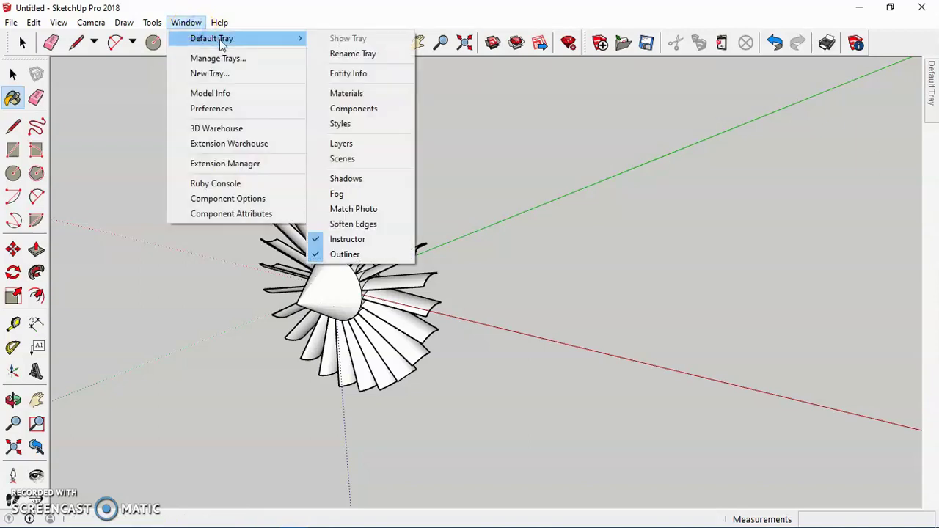
left_click(343, 95)
Slide the Default Tray open and pin it so Materials stays docked.
left_click(931, 73)
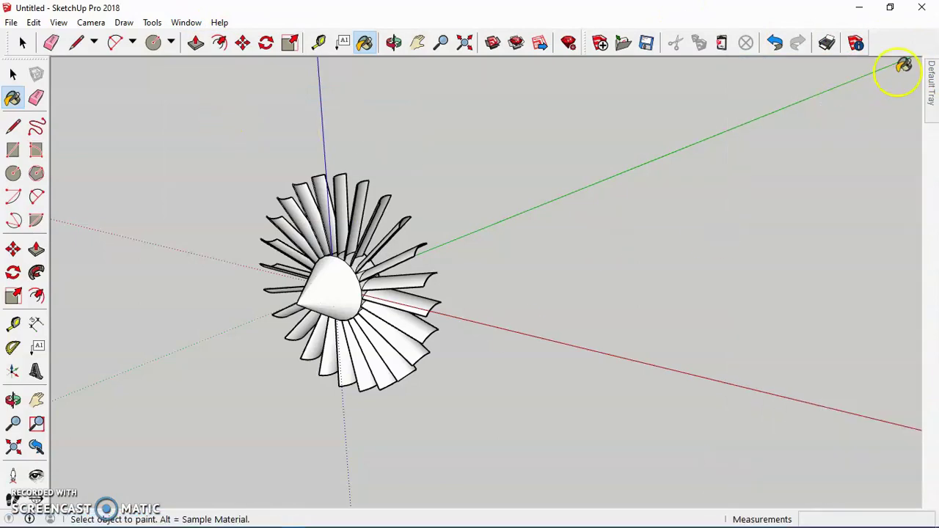
mouse_move(933, 85)
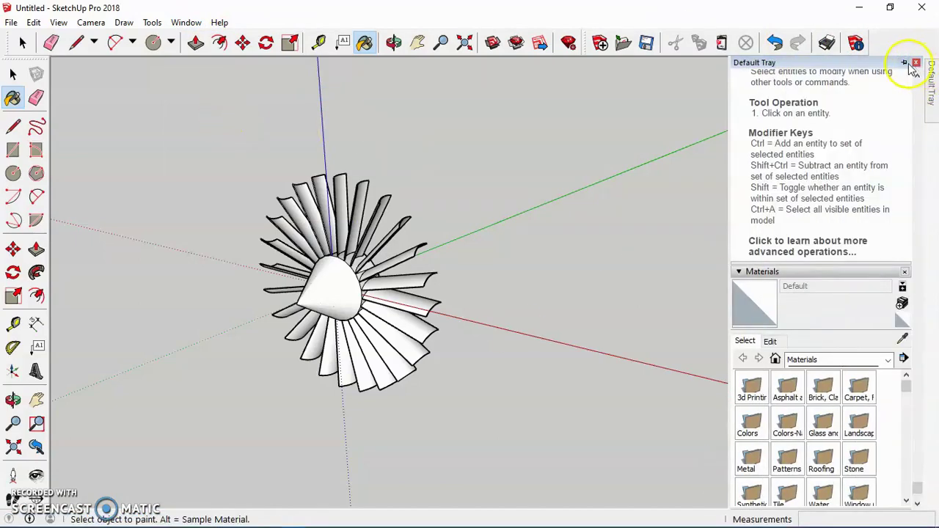
left_click(906, 64)
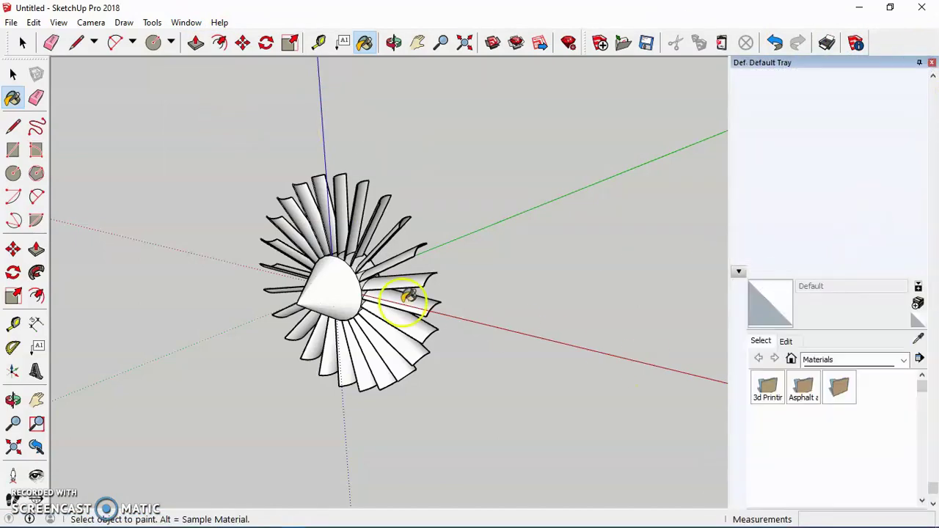
scroll(342, 258, "up", 5)
scroll(343, 258, "down", 5)
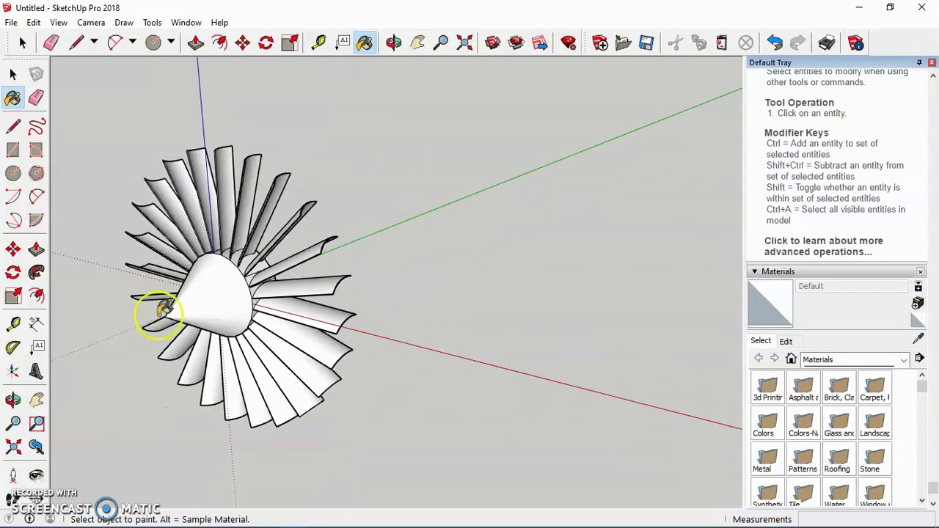
scroll(112, 299, "up", 5)
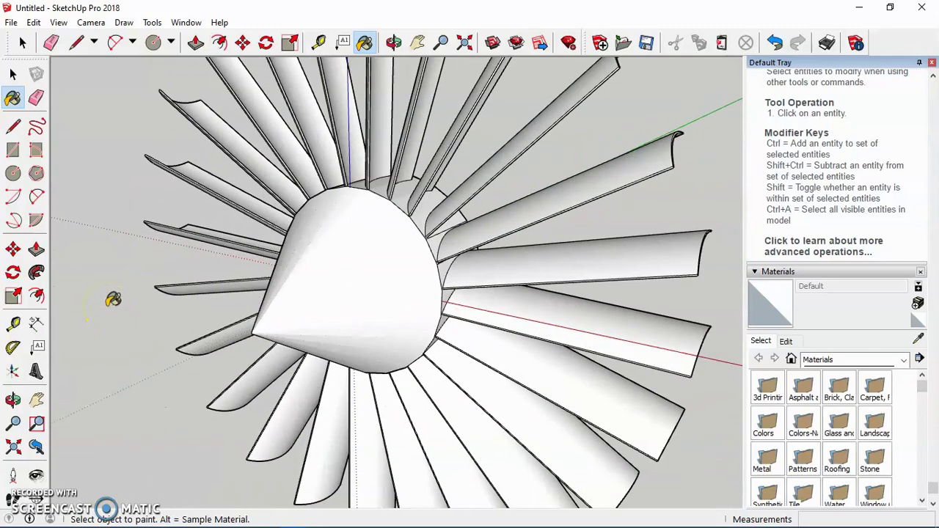
scroll(112, 299, "down", 2)
left_click(579, 165)
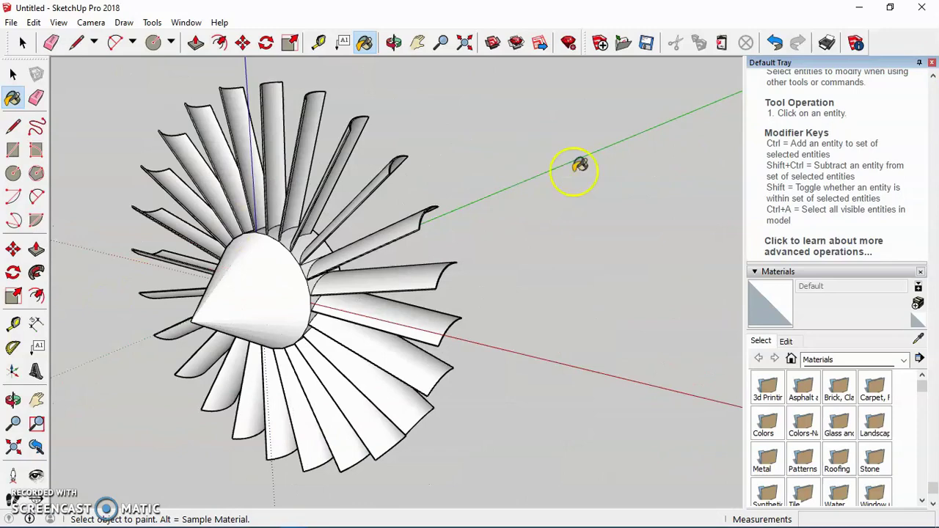
Open the Colors collection and paint the nose cone light blue with Color I01.
left_click(768, 422)
left_click_drag(921, 387, 913, 446)
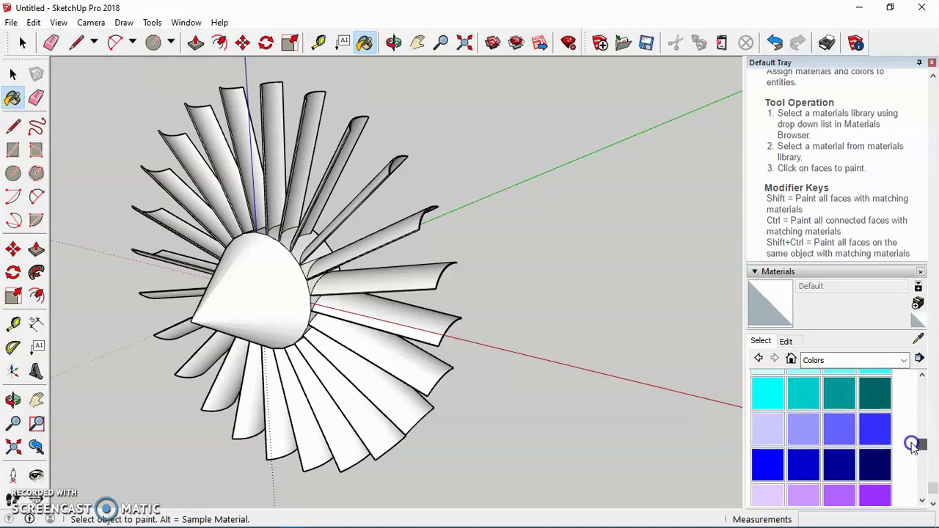
left_click(766, 440)
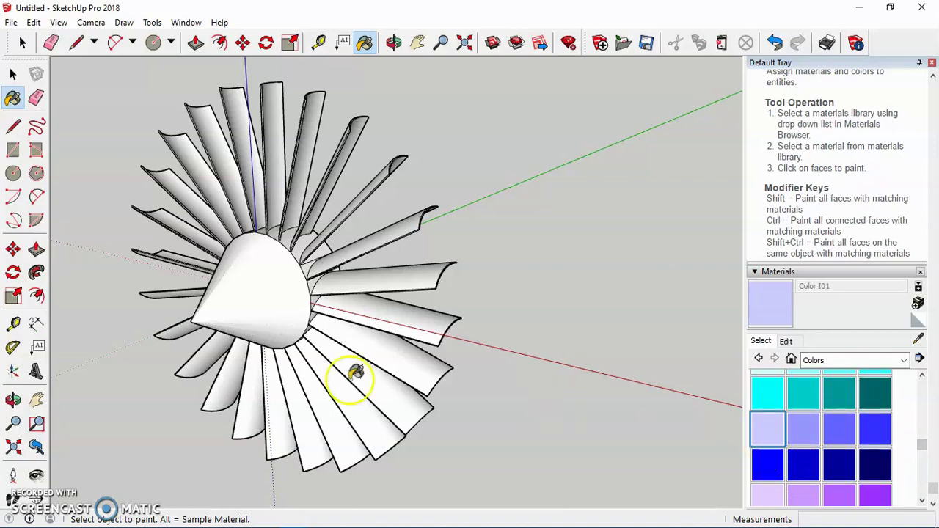
left_click(258, 314)
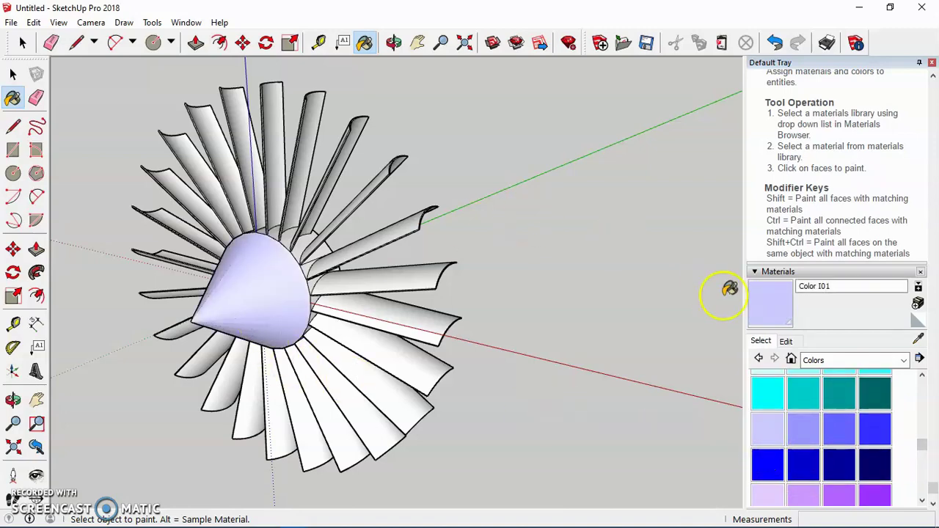
Repaint the nose cone grey with Color M04 after trying Color I04, then return to Select.
left_click(881, 434)
mouse_move(922, 445)
left_mouse_down()
mouse_move(926, 383)
mouse_move(932, 488)
left_mouse_up()
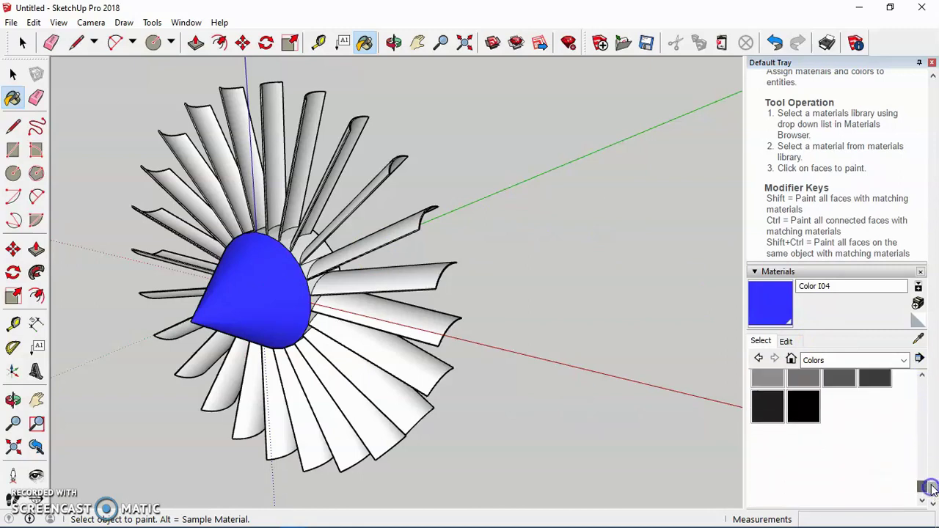
left_click(768, 380)
left_click(270, 296)
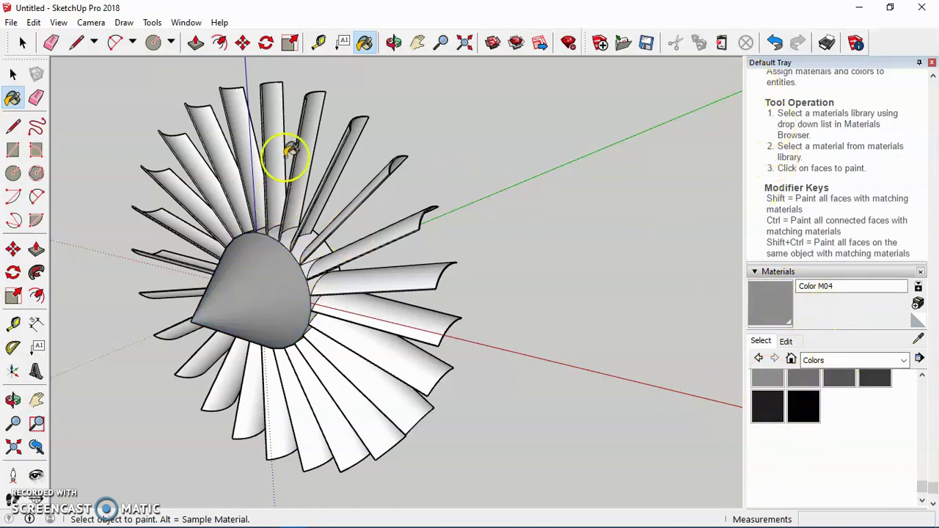
left_click(22, 43)
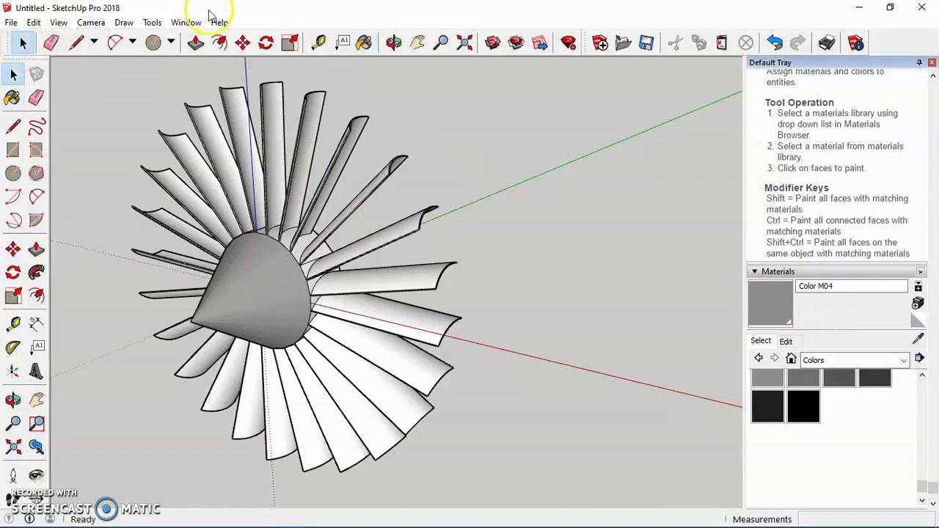
Orbit the fan to a slightly side-on angle and set the Default Tray to auto-hide.
left_click(393, 44)
left_click_drag(514, 224, 479, 206)
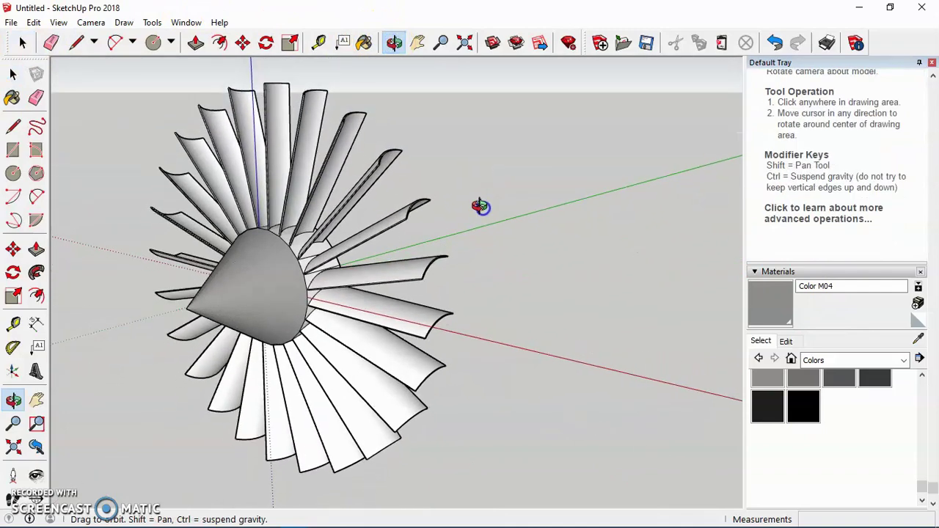
left_click(920, 63)
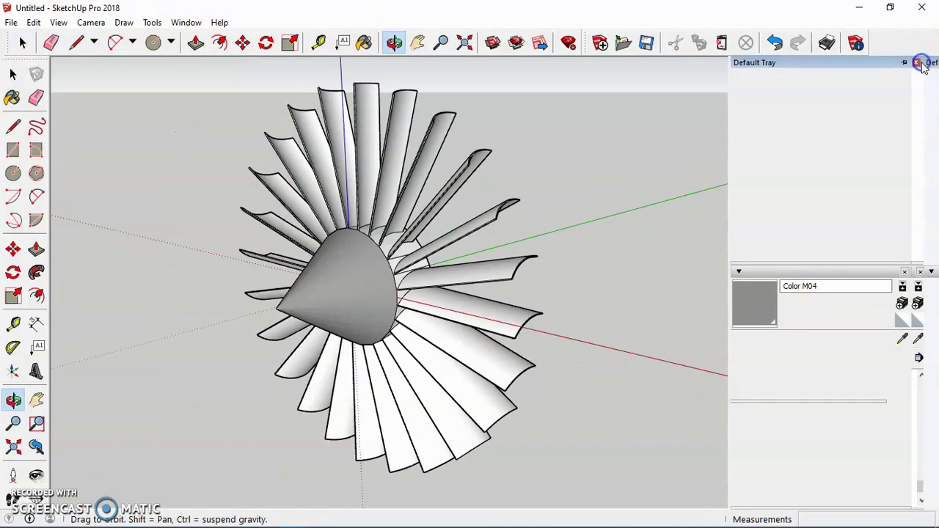